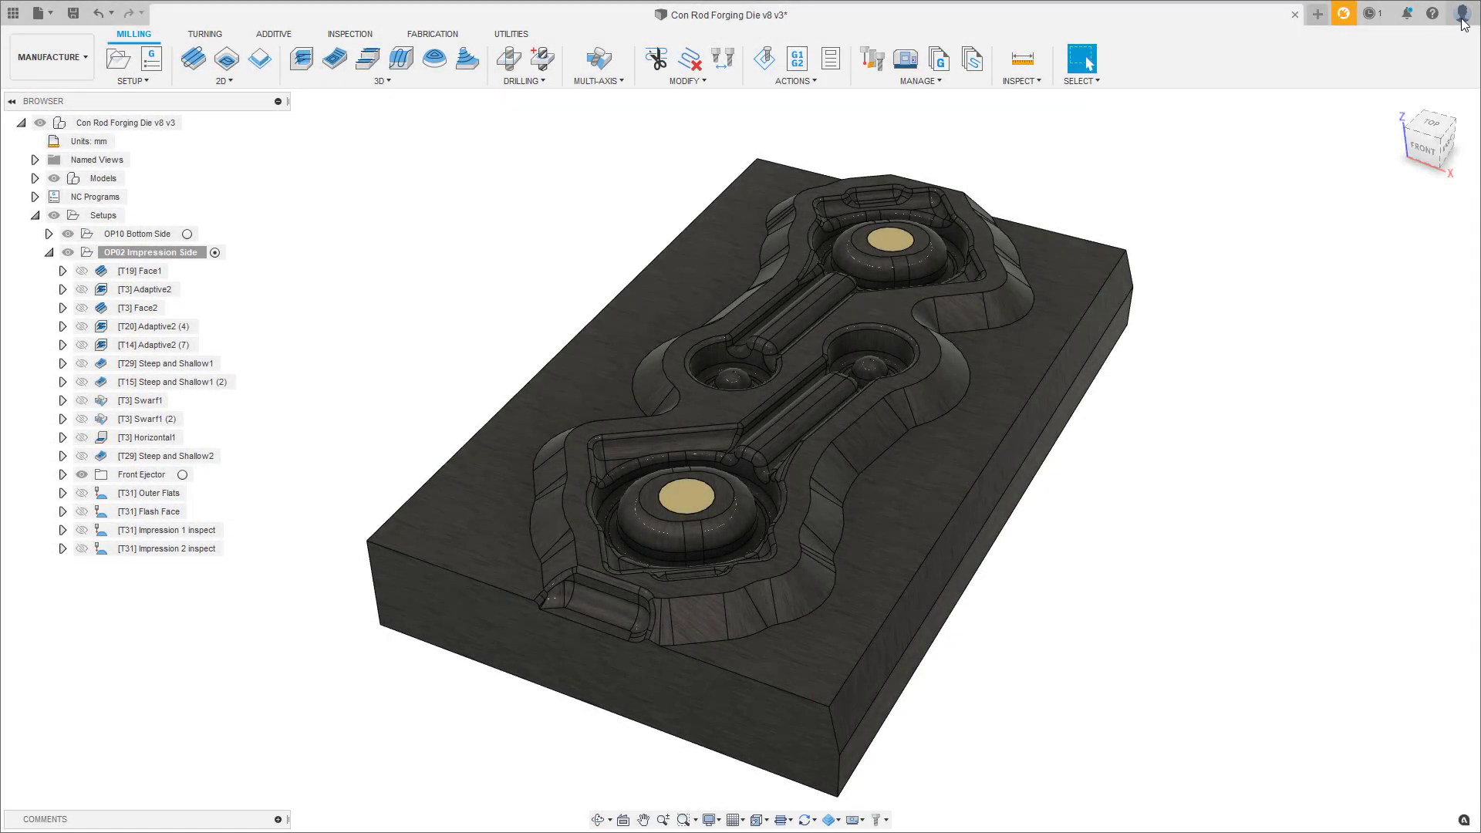
In Preferences, search Preview Features for 'machine' and tick Live Machine Data Connection and Machine Connector
{"action": "left_click", "coordinate": [1463, 23]}
{"action": "left_click", "coordinate": [1423, 54]}
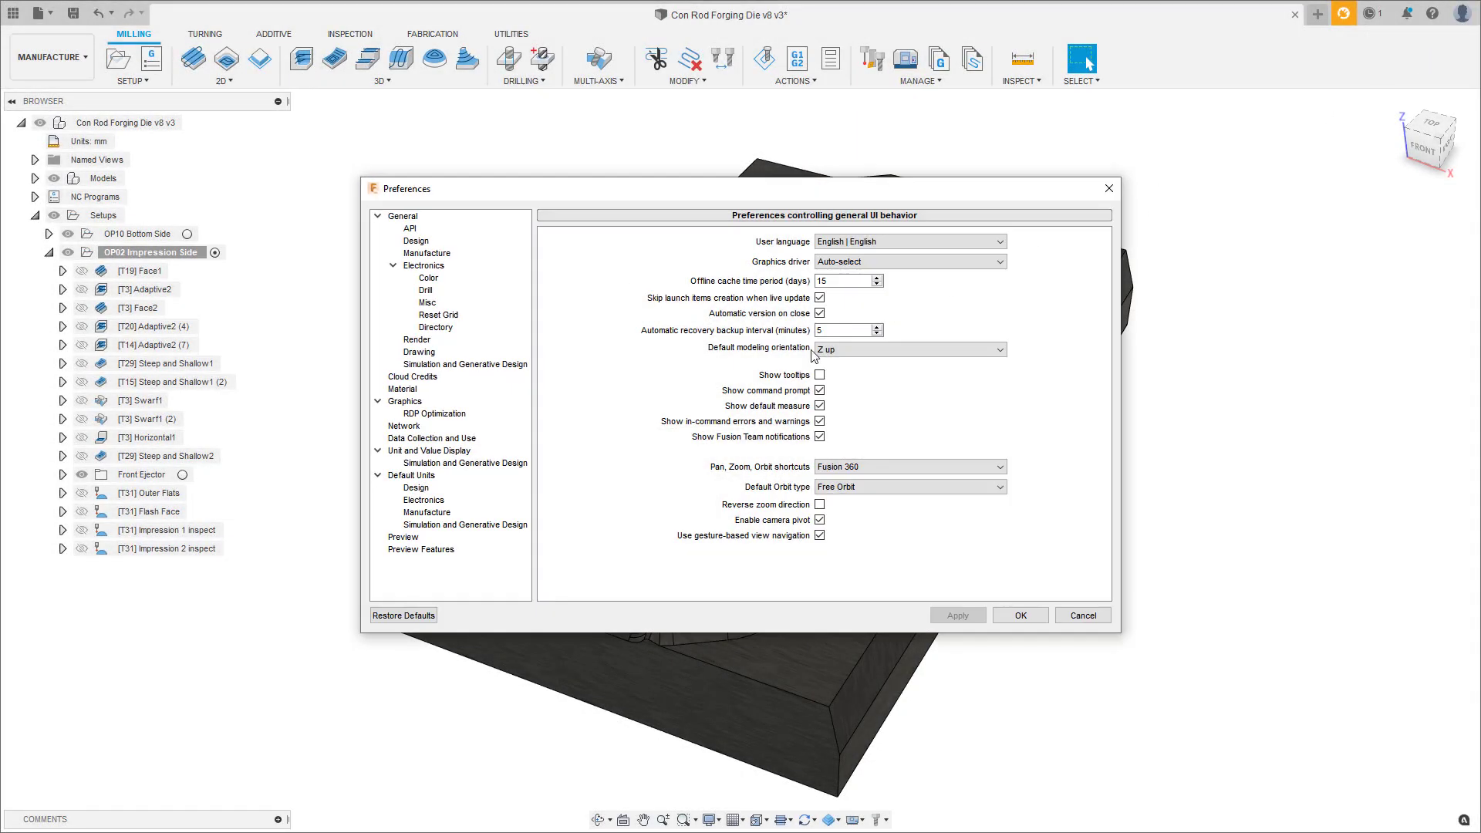
{"action": "left_click", "coordinate": [445, 550]}
{"action": "left_click", "coordinate": [759, 304]}
{"action": "type", "text": "machine"}
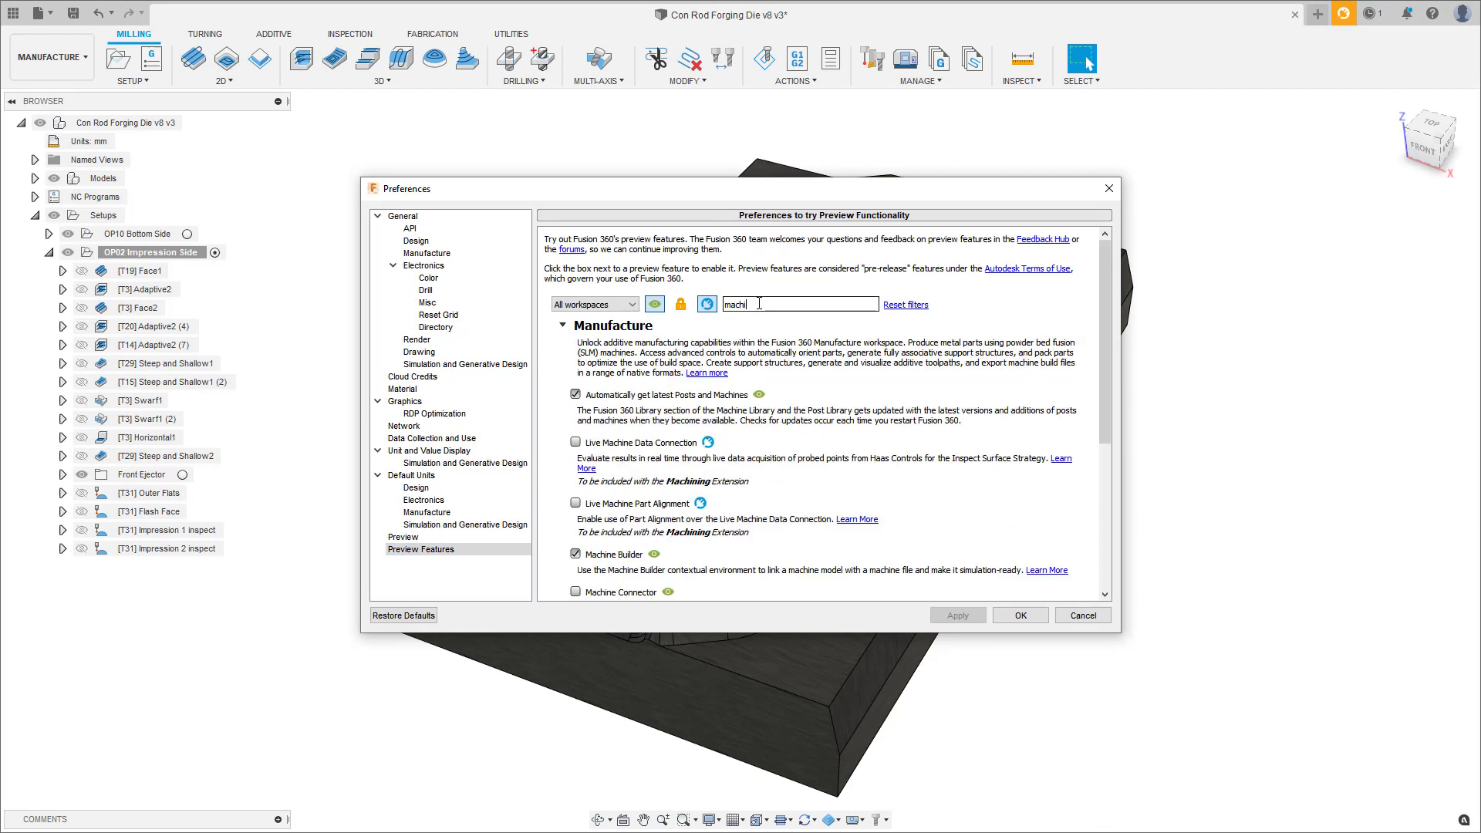
{"action": "left_click", "coordinate": [575, 442]}
{"action": "left_click", "coordinate": [575, 592]}
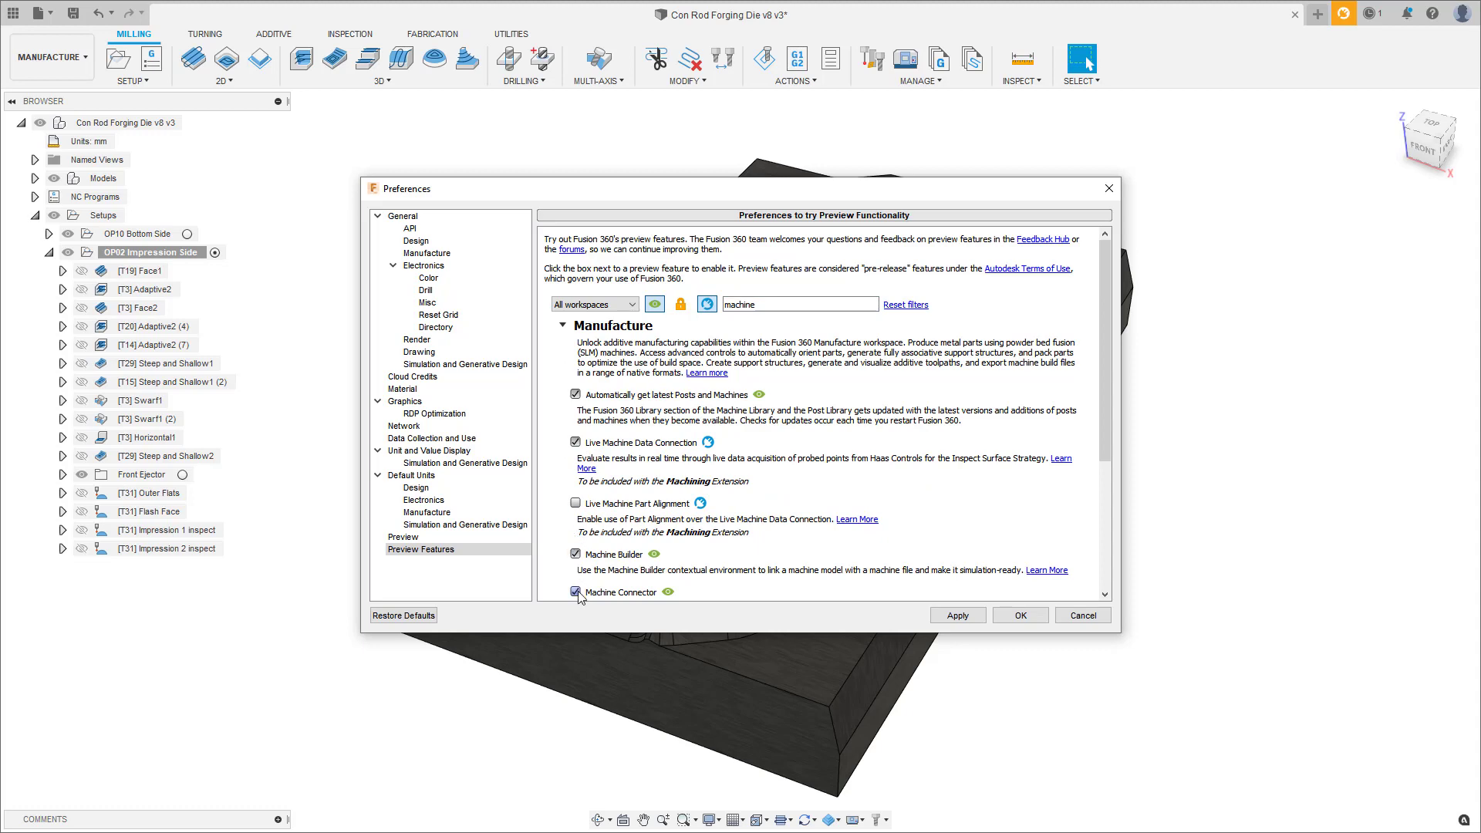
{"action": "left_click", "coordinate": [1020, 617]}
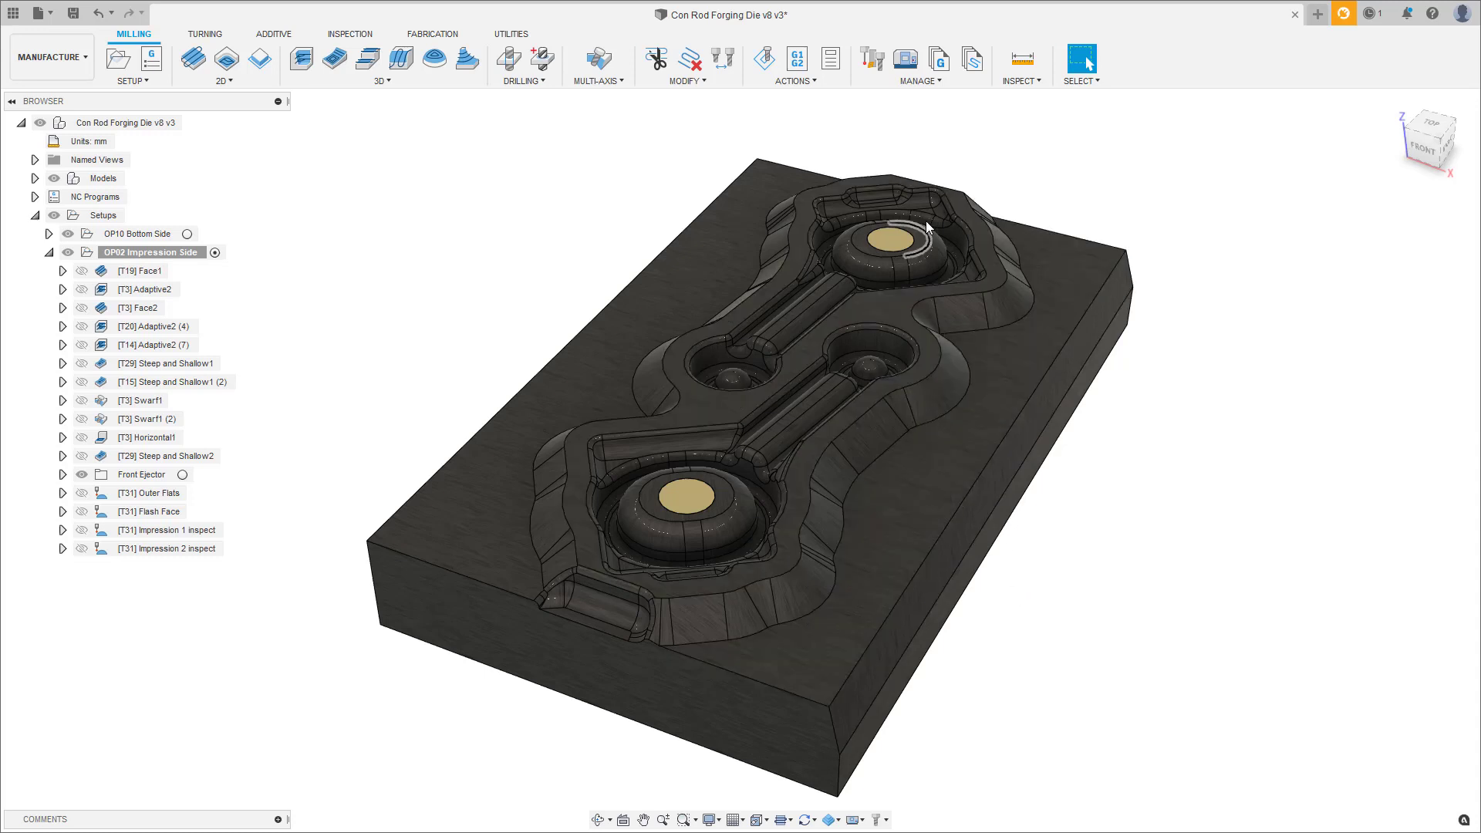
Copy HAAS UMC-1000 from the Fusion 360 library, filtered by Machine Connector, into Local machines
{"action": "left_click", "coordinate": [920, 81]}
{"action": "left_click", "coordinate": [916, 140]}
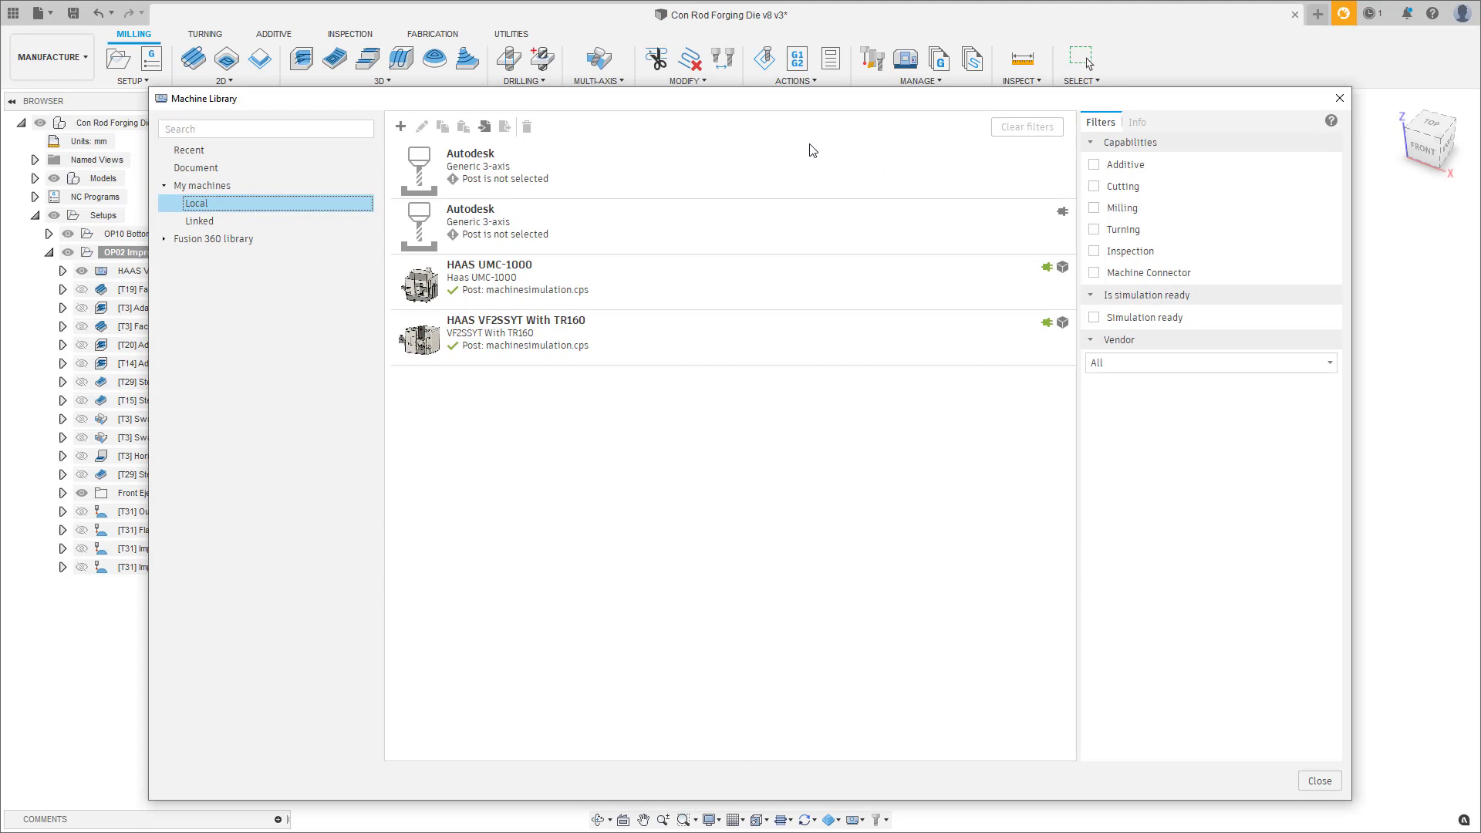
{"action": "left_click", "coordinate": [231, 240]}
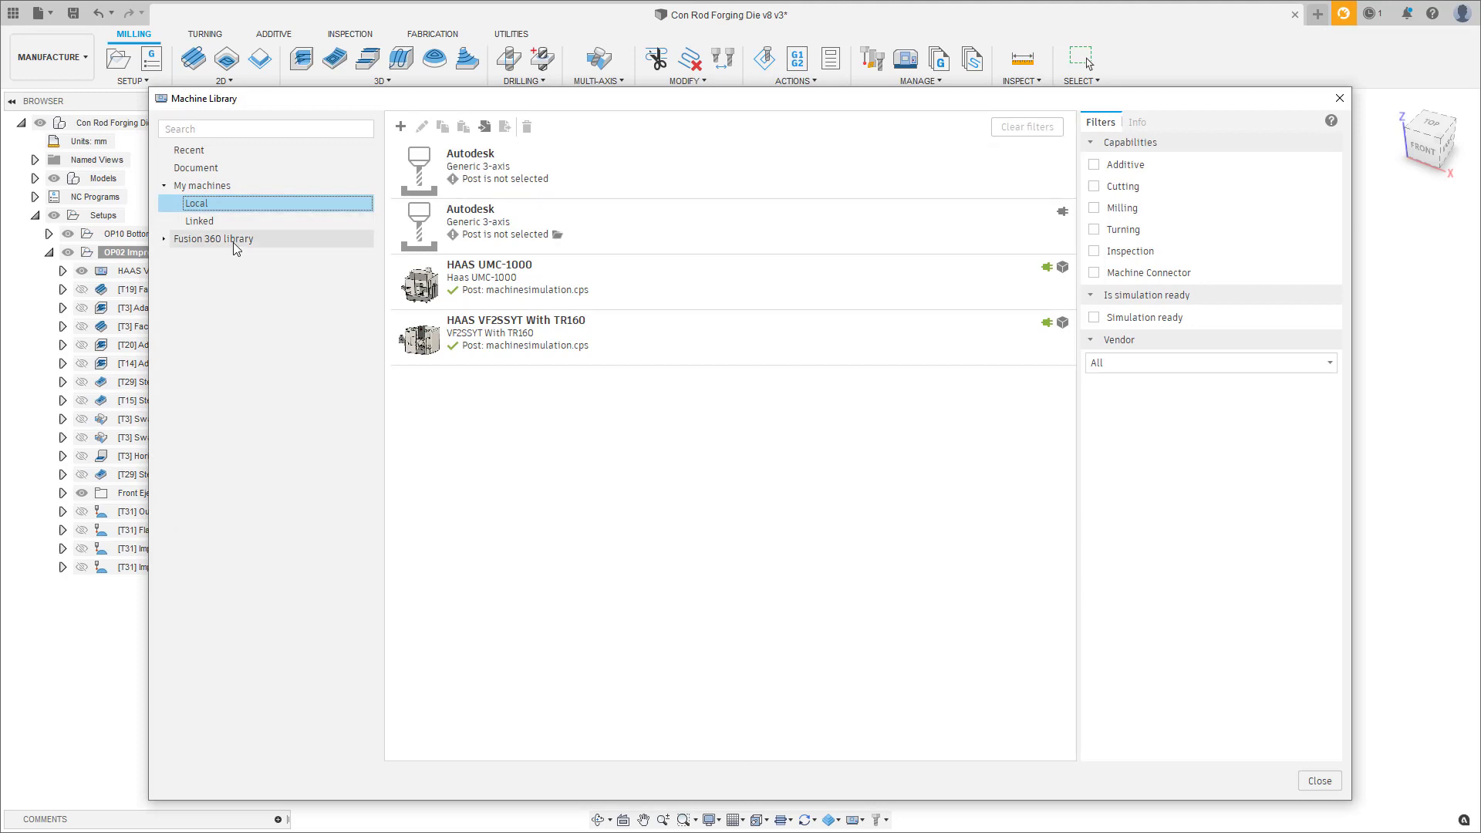
{"action": "left_click", "coordinate": [1095, 273]}
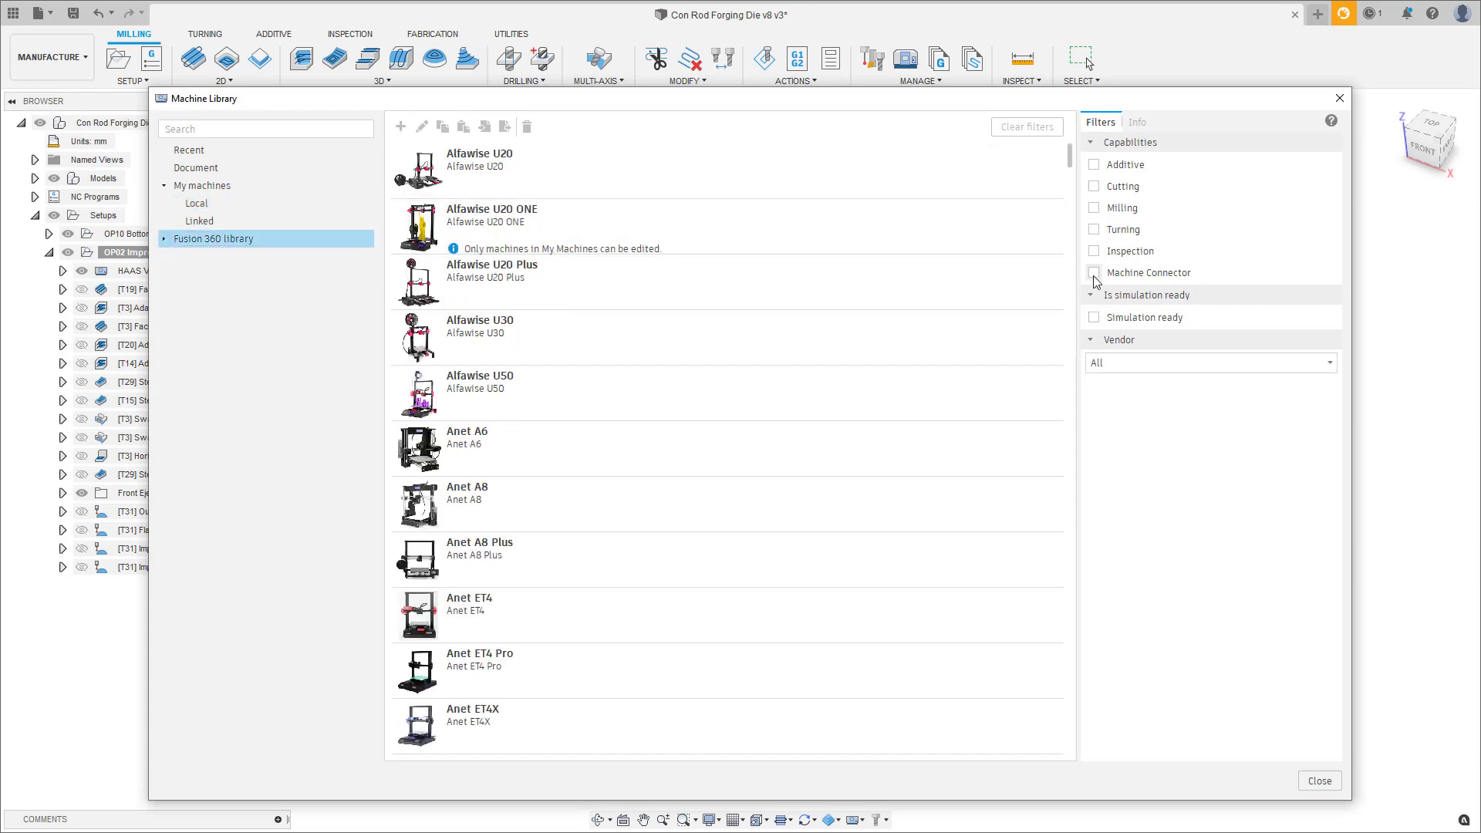
{"action": "left_click_drag", "start_coordinate": [423, 671], "coordinate": [264, 211]}
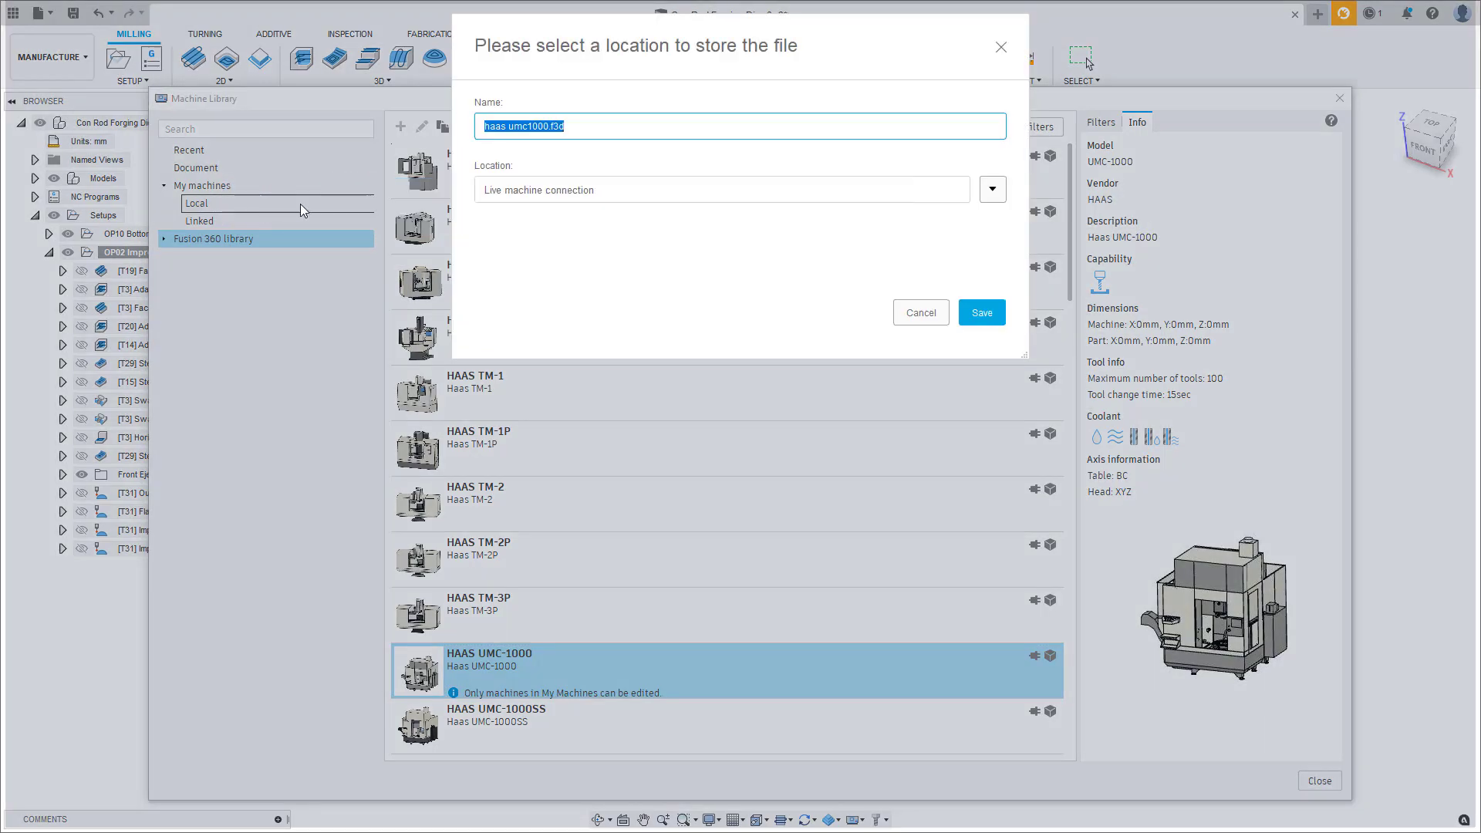
Save the machine as haas umc1000.f3d and accept downloading the Haas Machine Connector
{"action": "left_click", "coordinate": [981, 312]}
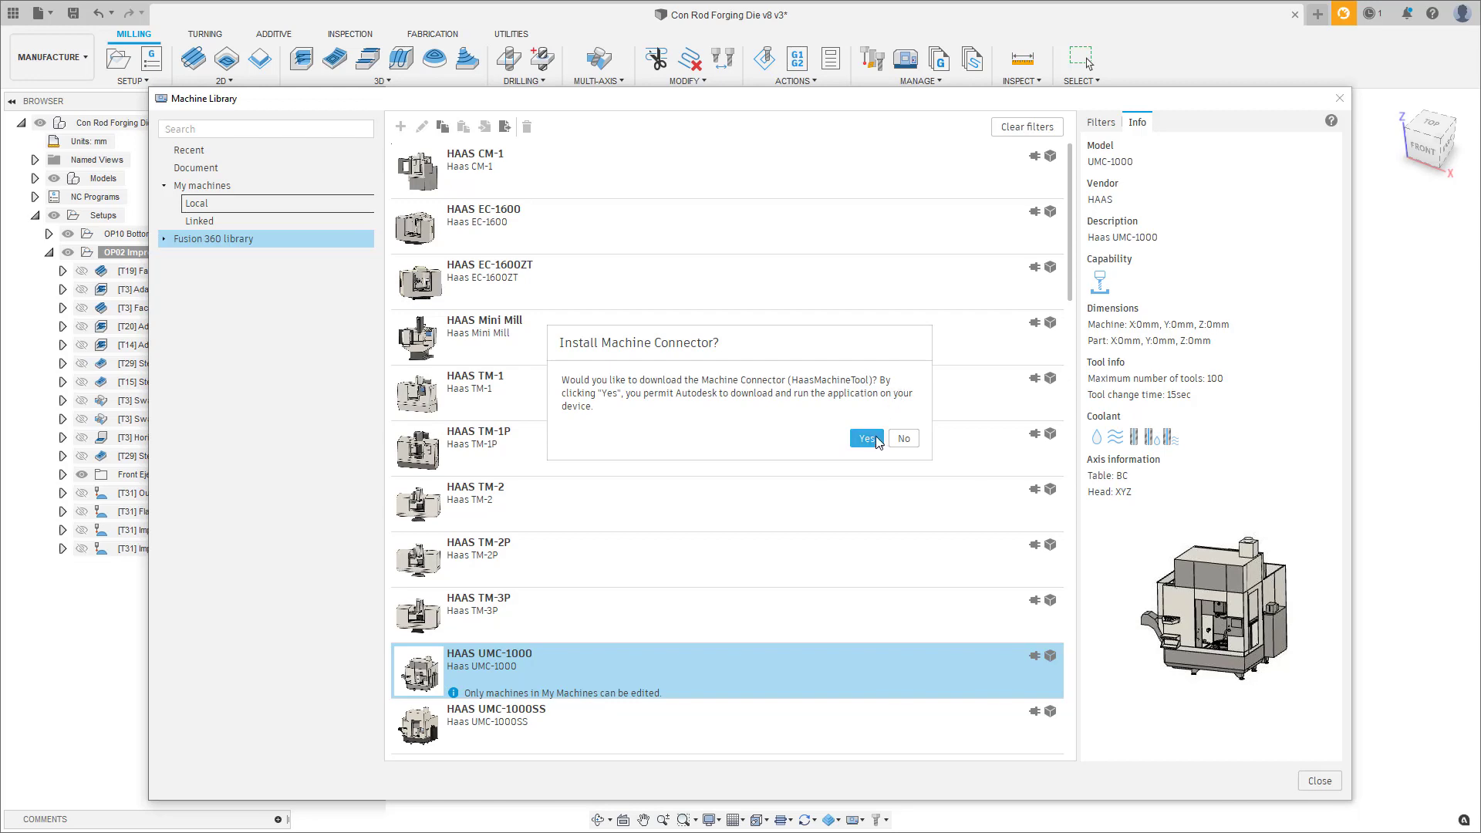
{"action": "left_click", "coordinate": [867, 439]}
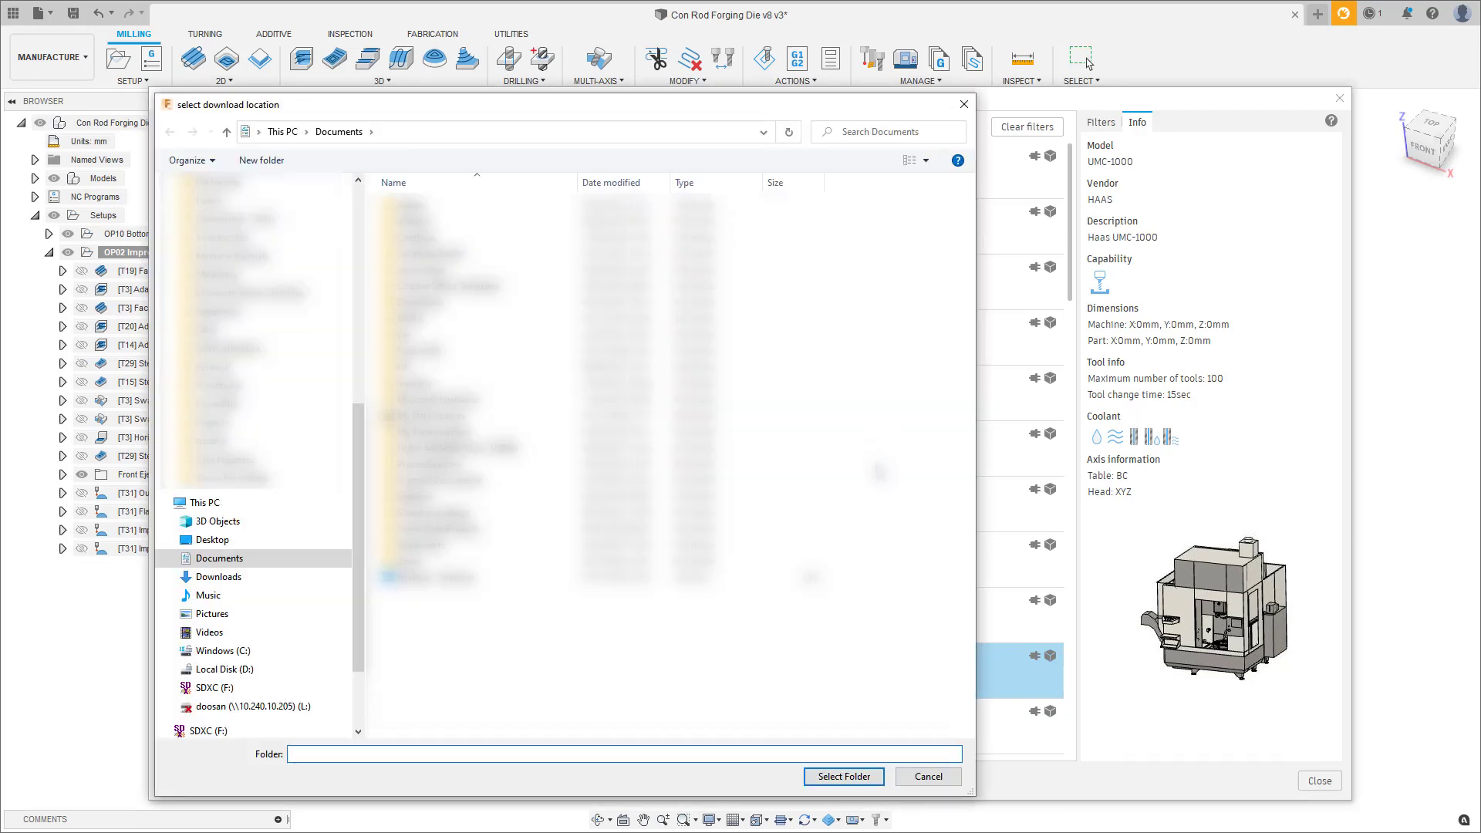
{"action": "left_click", "coordinate": [864, 780]}
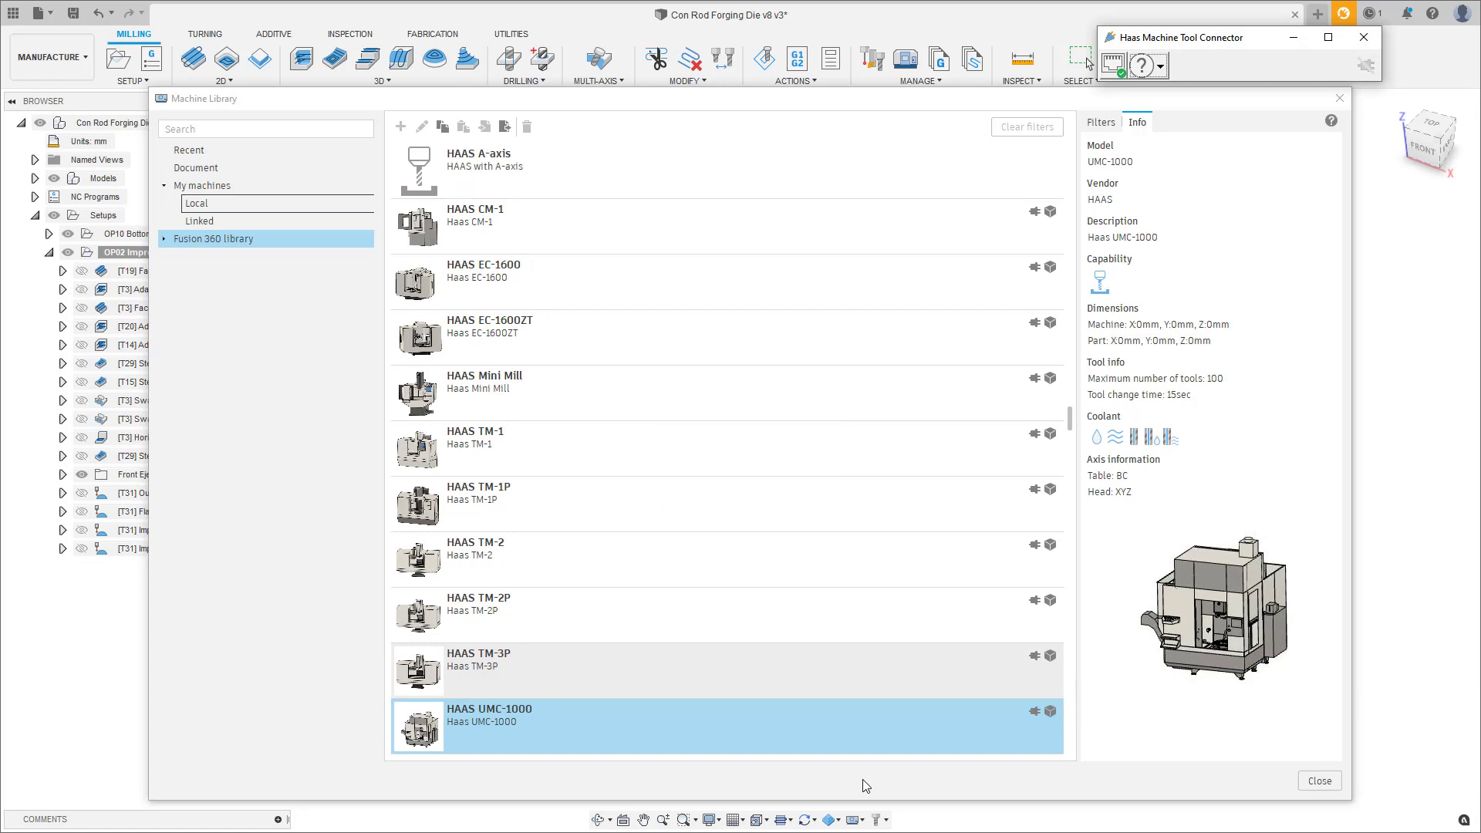
Select the local HAAS UMC-1000 and test-run its Machine Connector, closing the connector windows
{"action": "left_click", "coordinate": [1365, 46]}
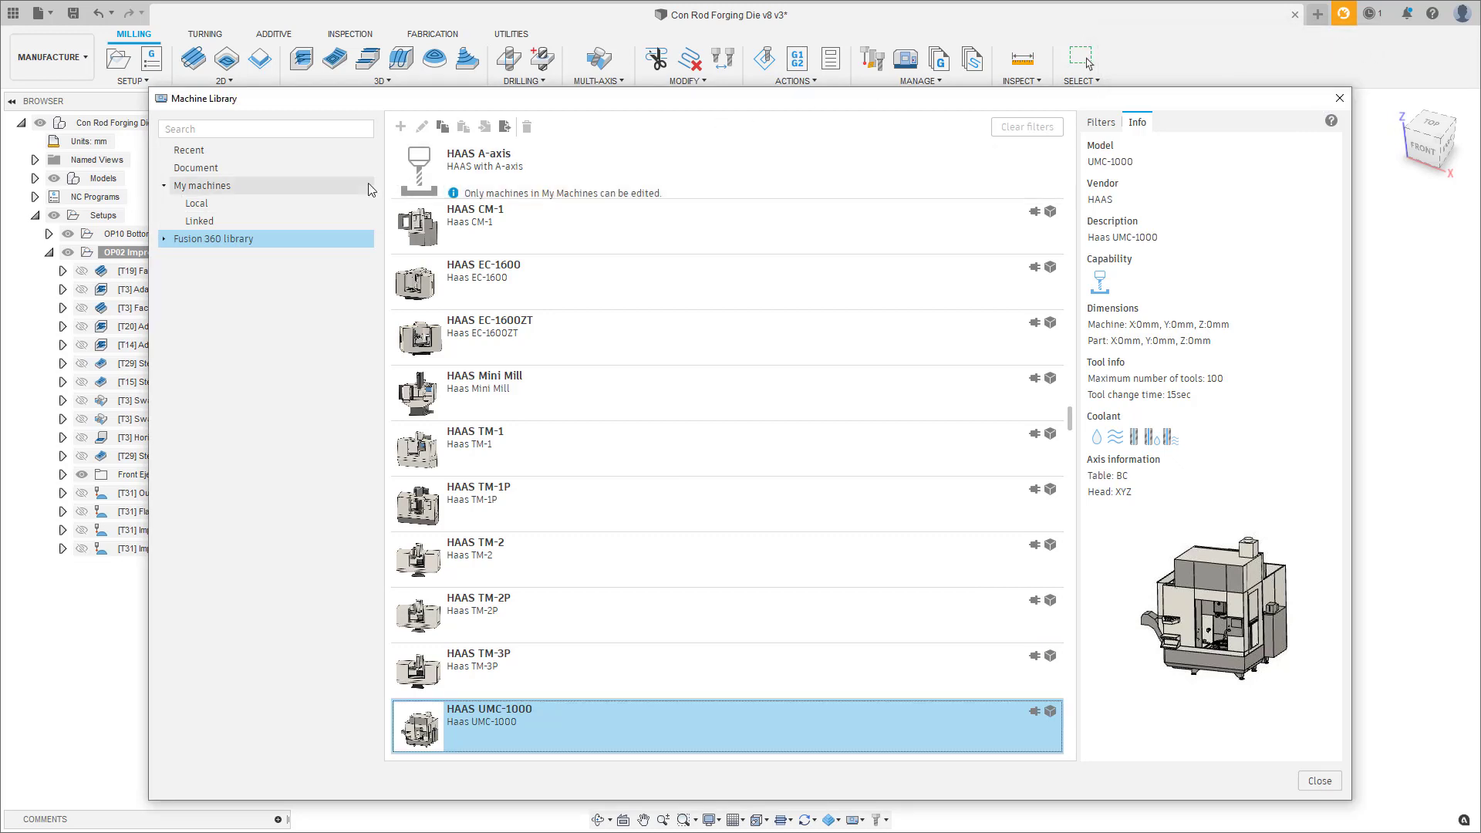
{"action": "left_click", "coordinate": [310, 199]}
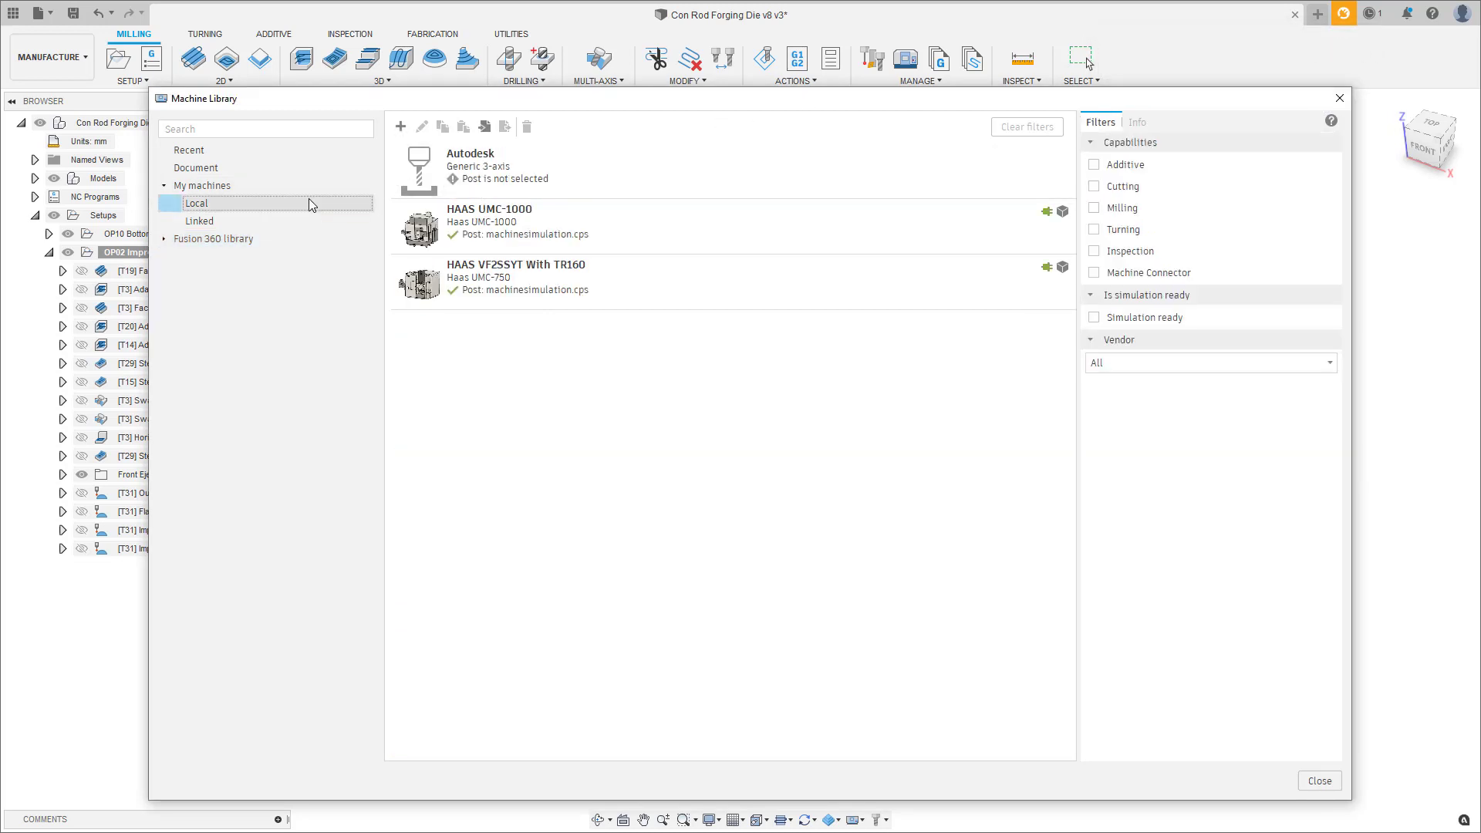
{"action": "left_click", "coordinate": [684, 215]}
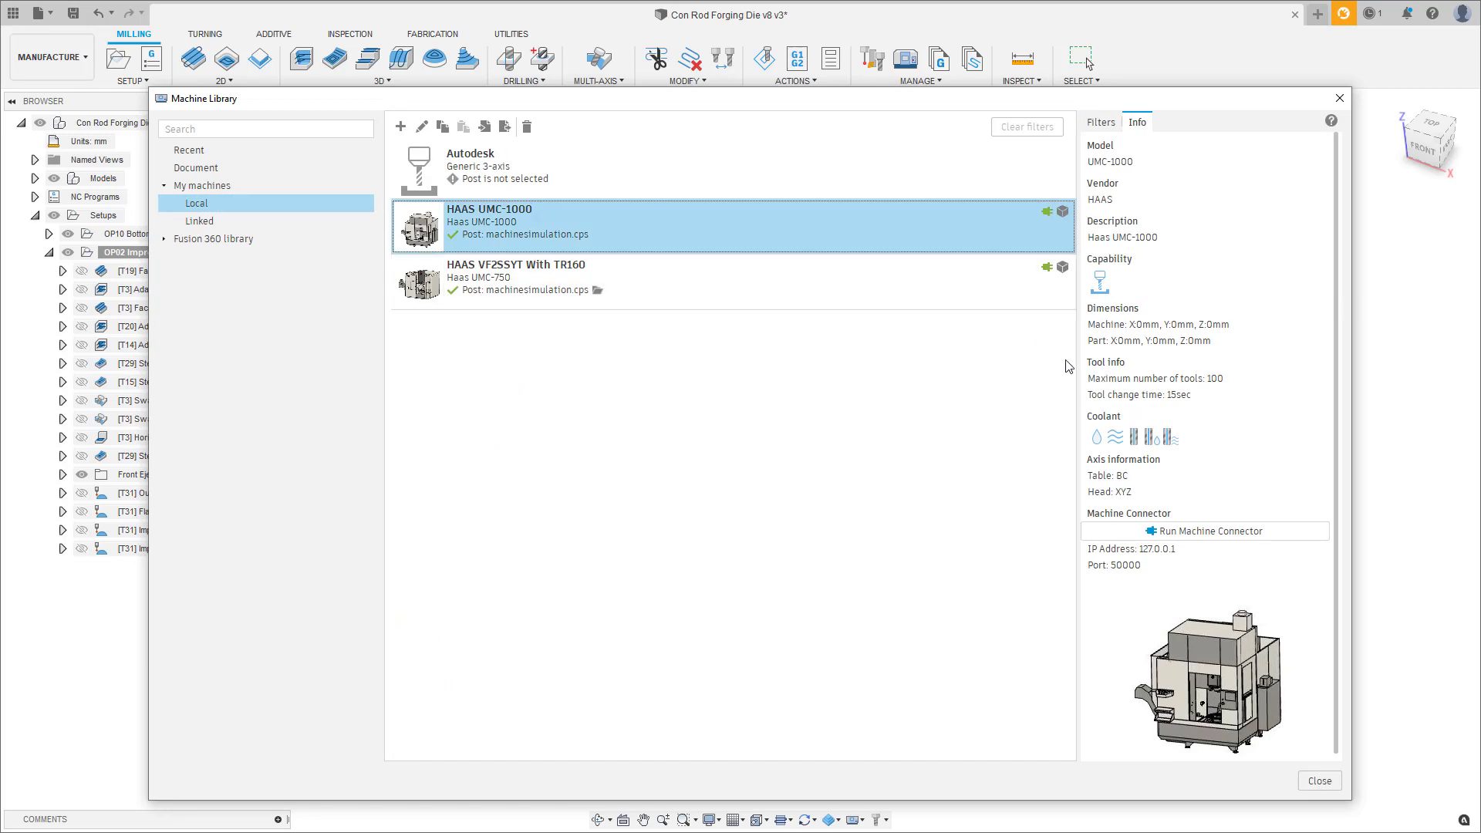
{"action": "left_click", "coordinate": [1164, 533]}
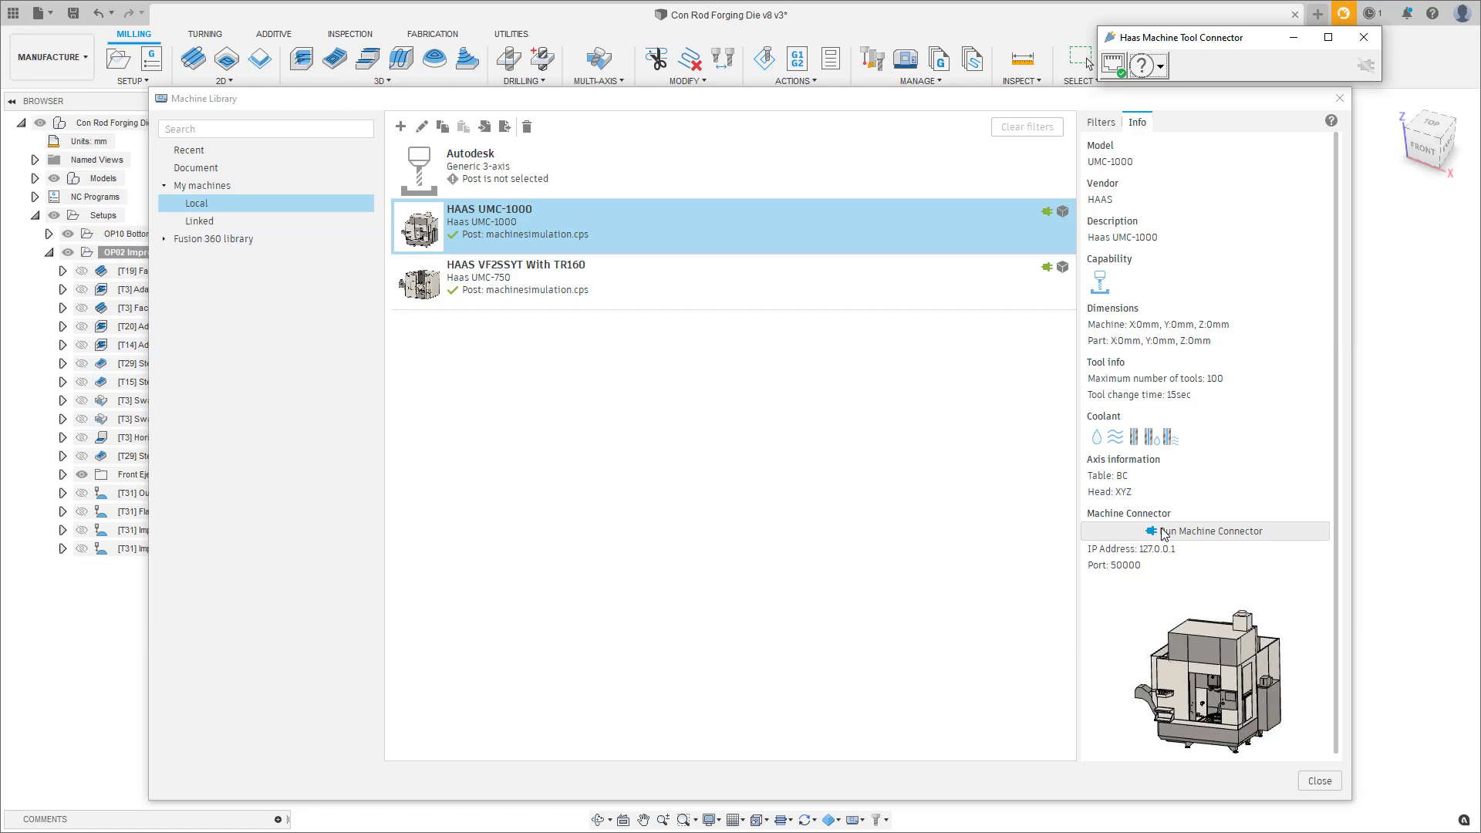
{"action": "left_click", "coordinate": [1363, 38]}
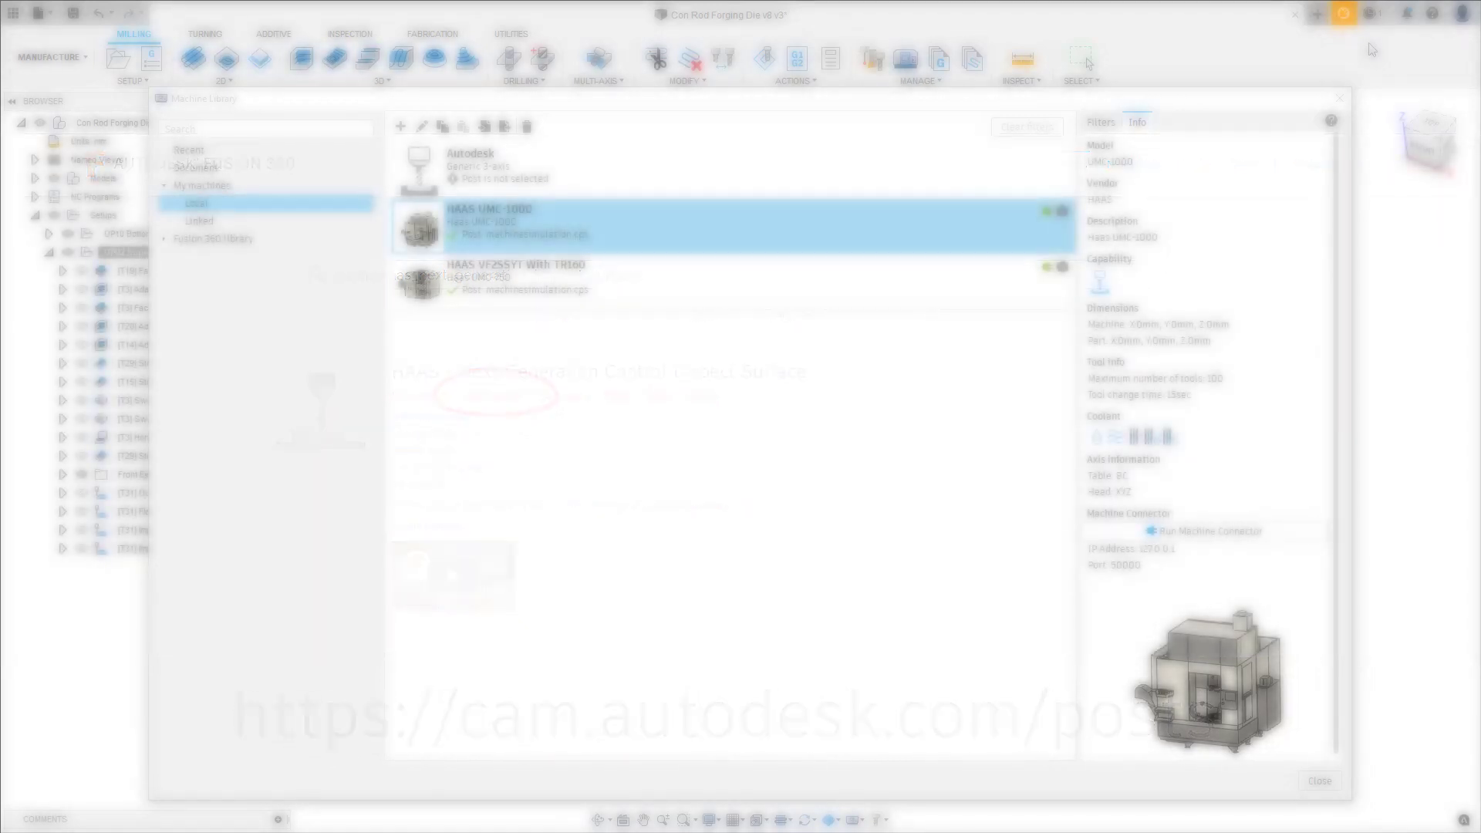
Create a new generic 3-axis machine and enable its Machine Connector capability
{"action": "left_click", "coordinate": [405, 128]}
{"action": "left_click", "coordinate": [413, 136]}
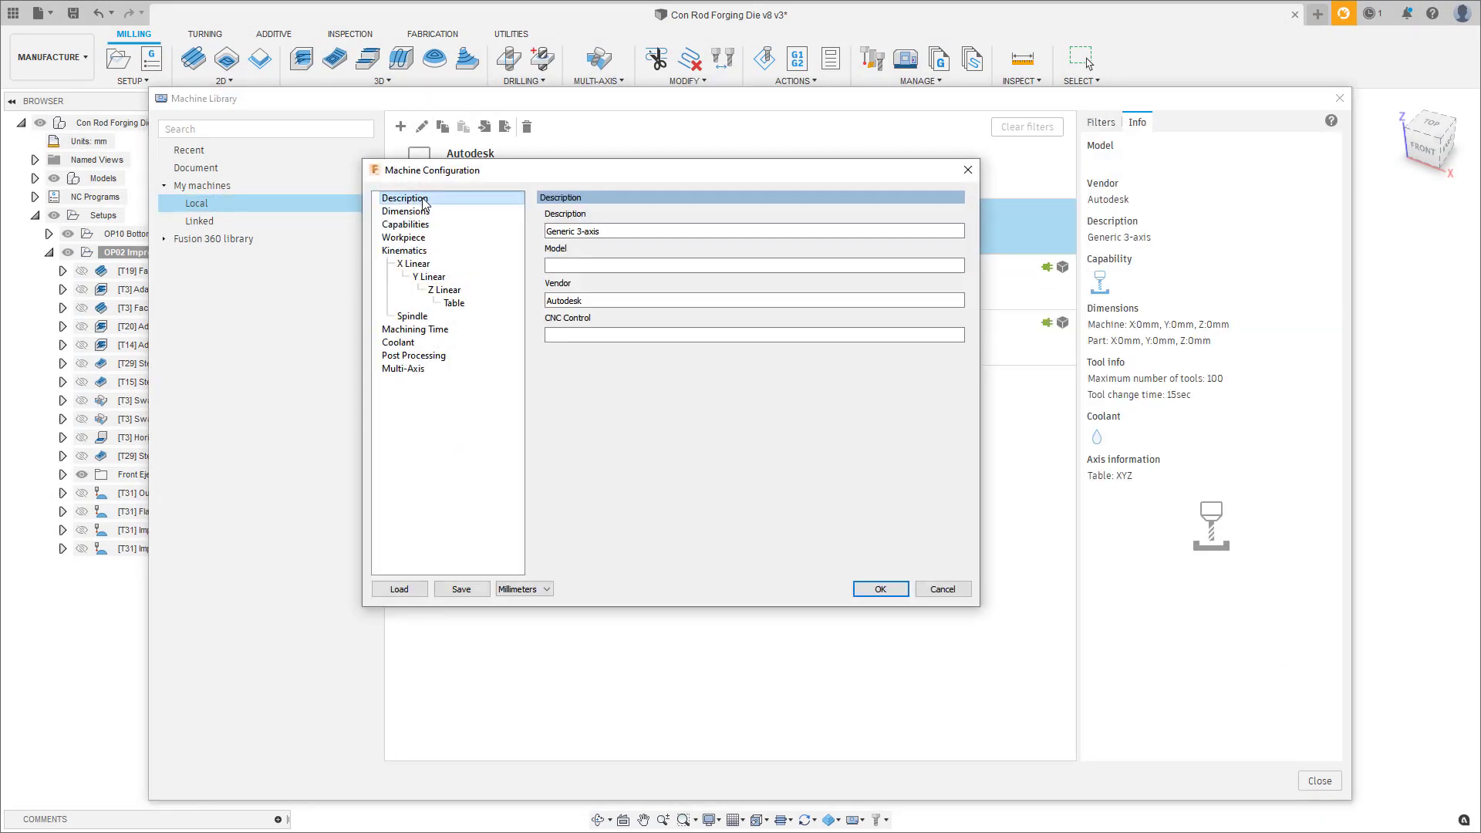
{"action": "left_click", "coordinate": [422, 229]}
{"action": "left_click", "coordinate": [547, 267]}
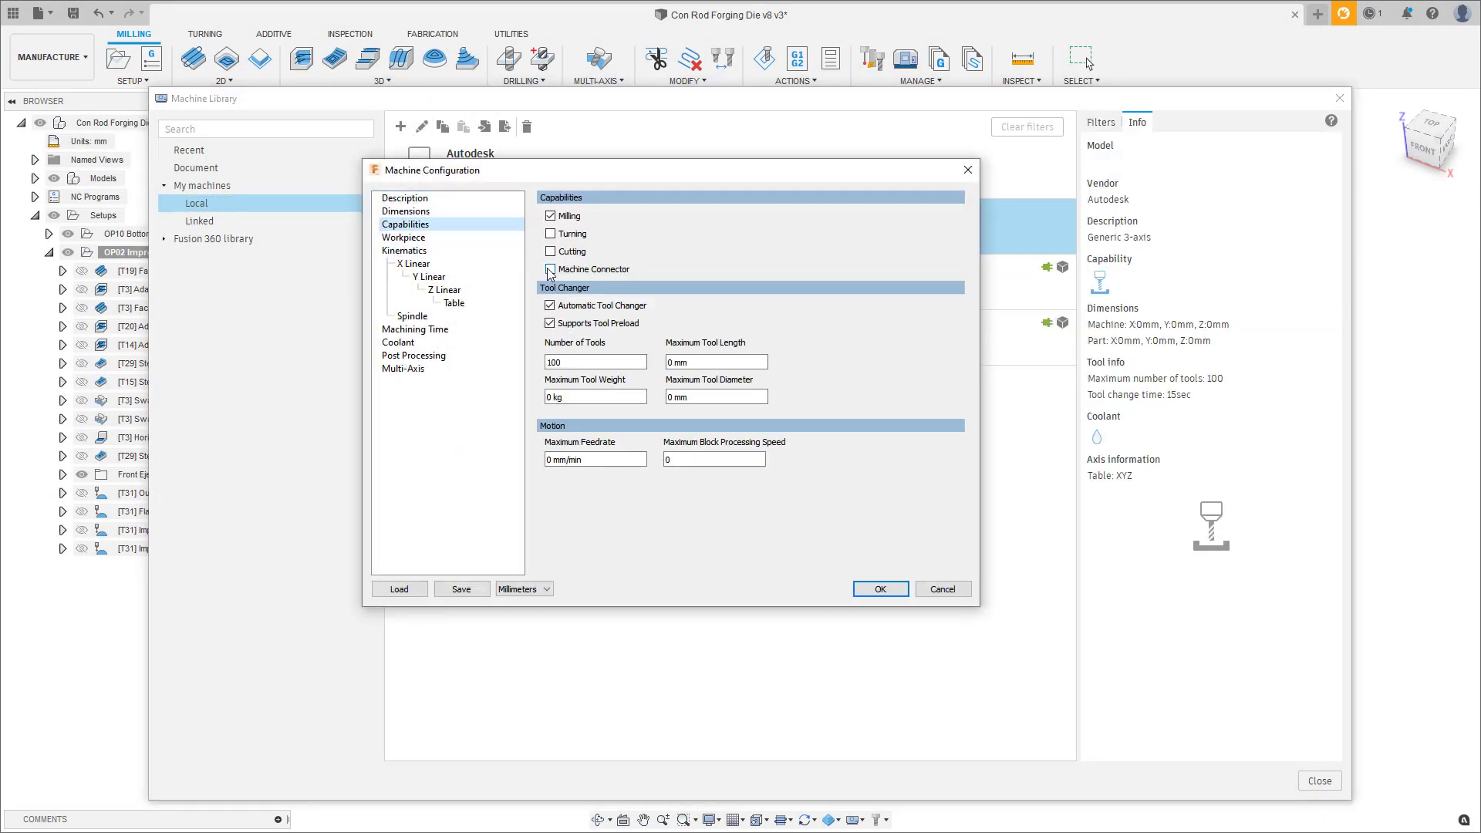
Set the Machine Connector path to Downloads' HaasMachineTool (1).exe and save the machine
{"action": "left_click", "coordinate": [432, 382]}
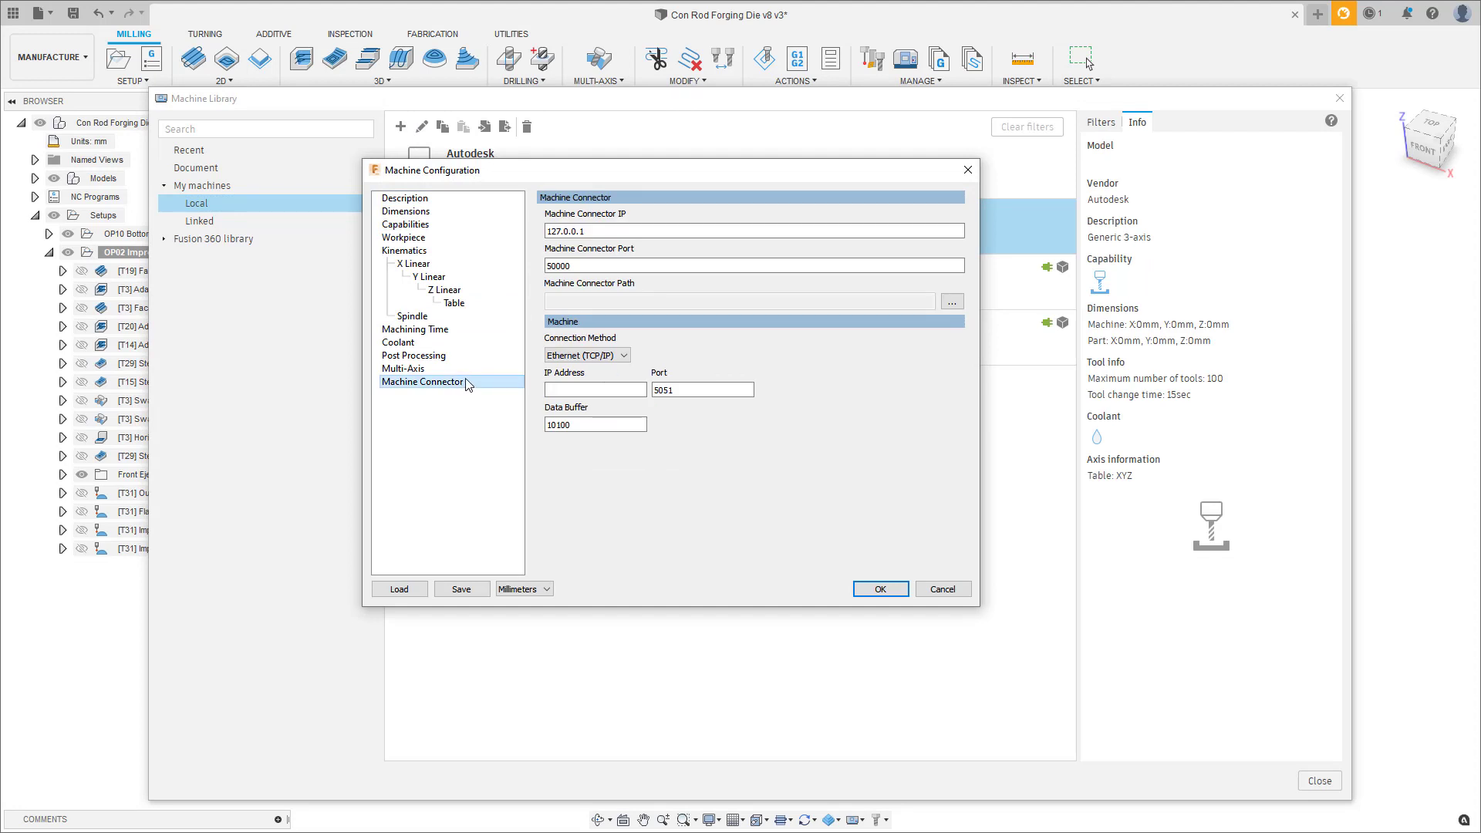
{"action": "left_click", "coordinate": [952, 302]}
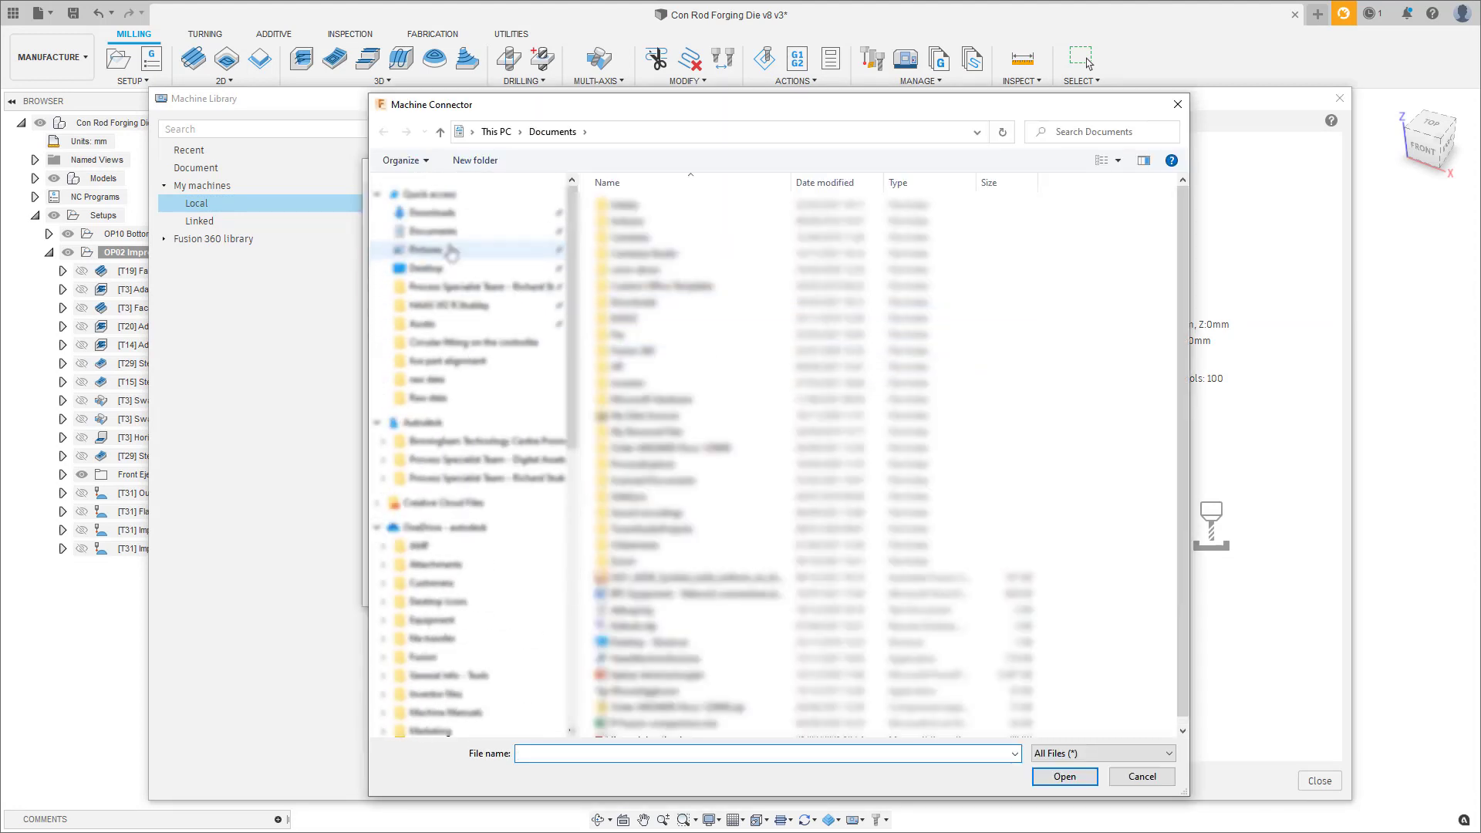
{"action": "left_click", "coordinate": [523, 218]}
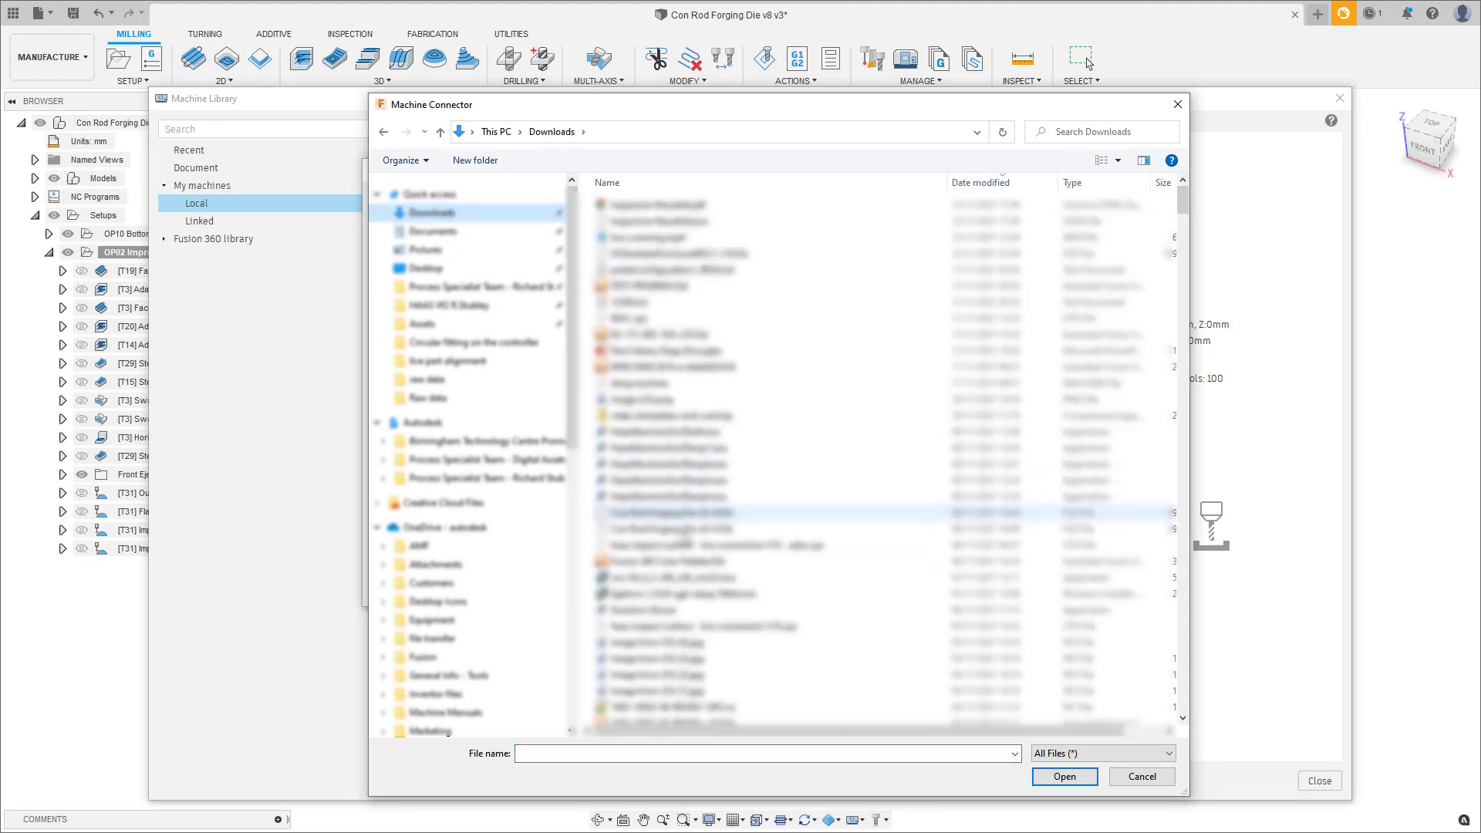
{"action": "scroll", "coordinate": [671, 505], "scroll_direction": "down", "scroll_amount": 6}
{"action": "left_click", "coordinate": [664, 439]}
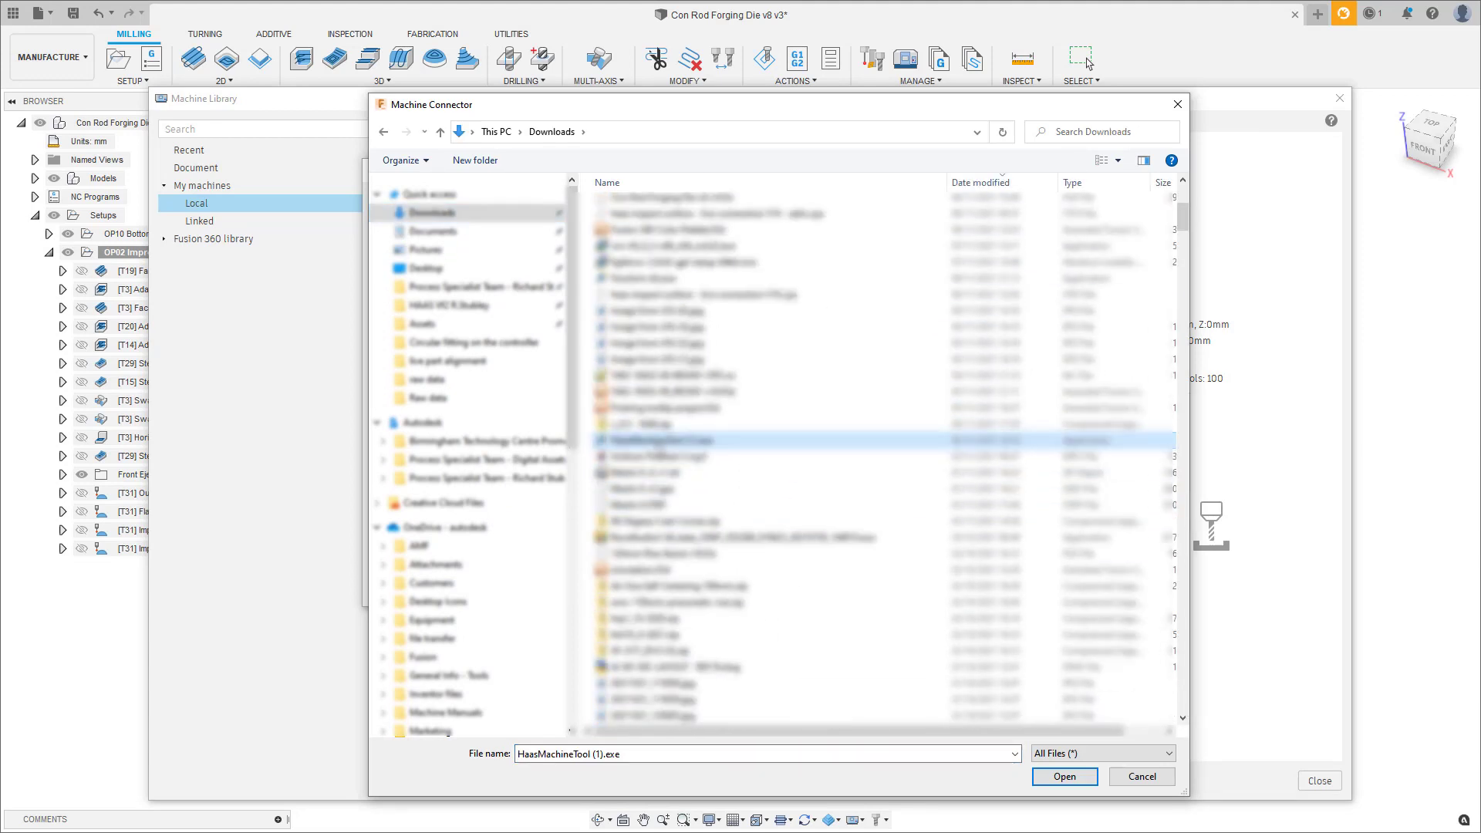
{"action": "left_click", "coordinate": [1065, 776]}
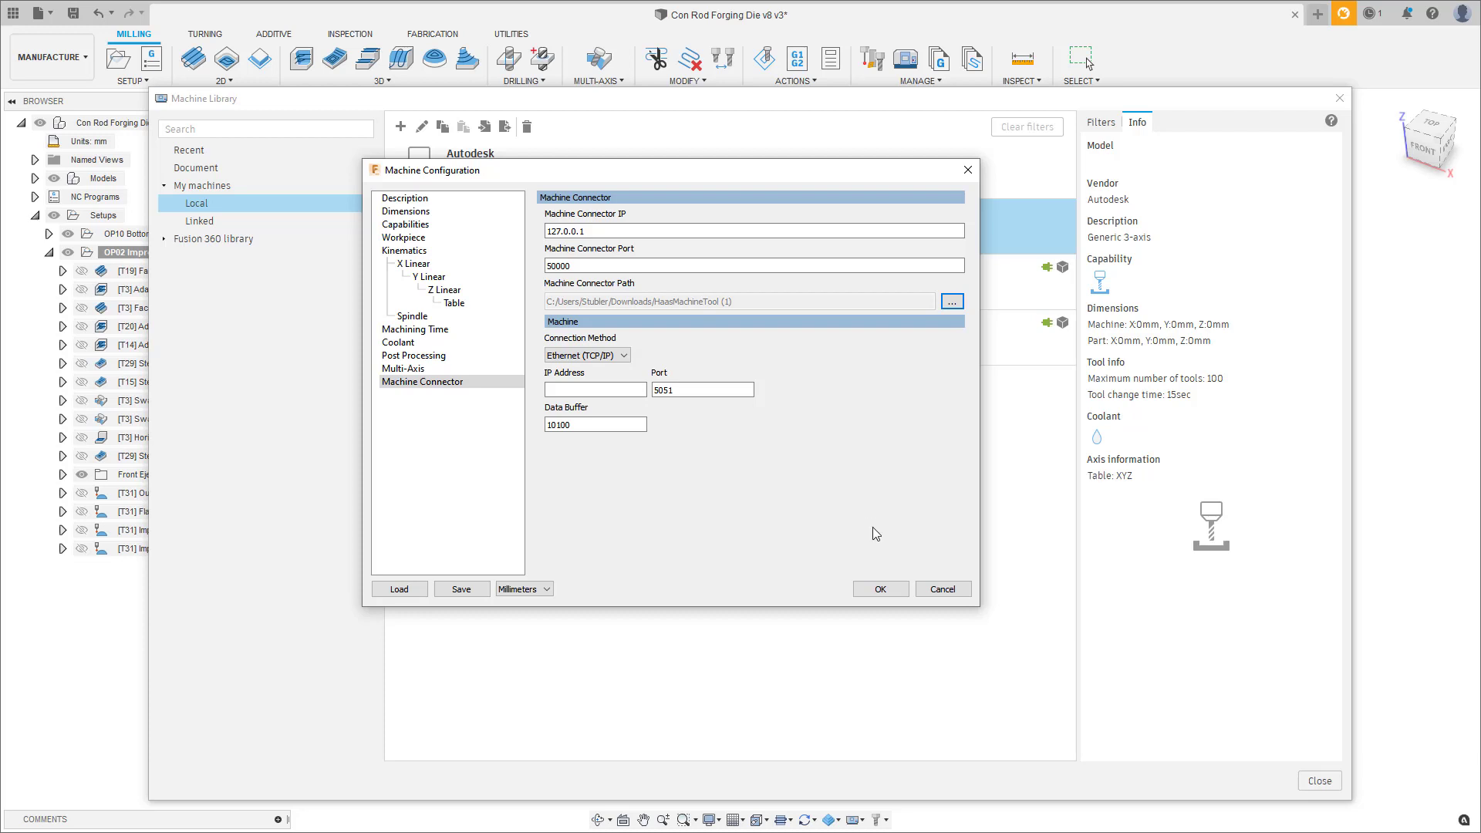
{"action": "left_click", "coordinate": [880, 589]}
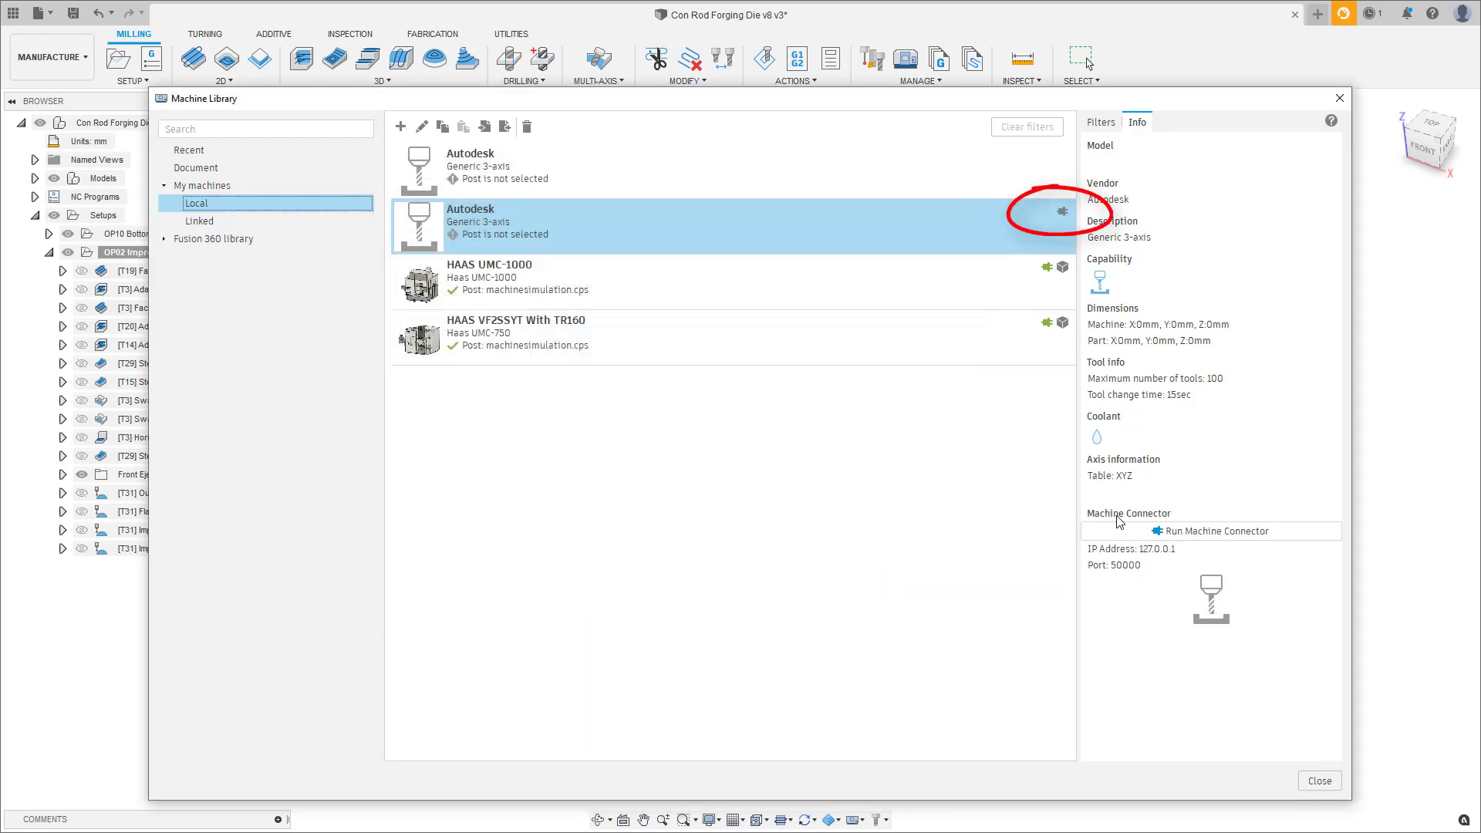
Run the generic machine's connector, then edit the machine to reopen its Machine Connector settings
{"action": "left_click", "coordinate": [1157, 532]}
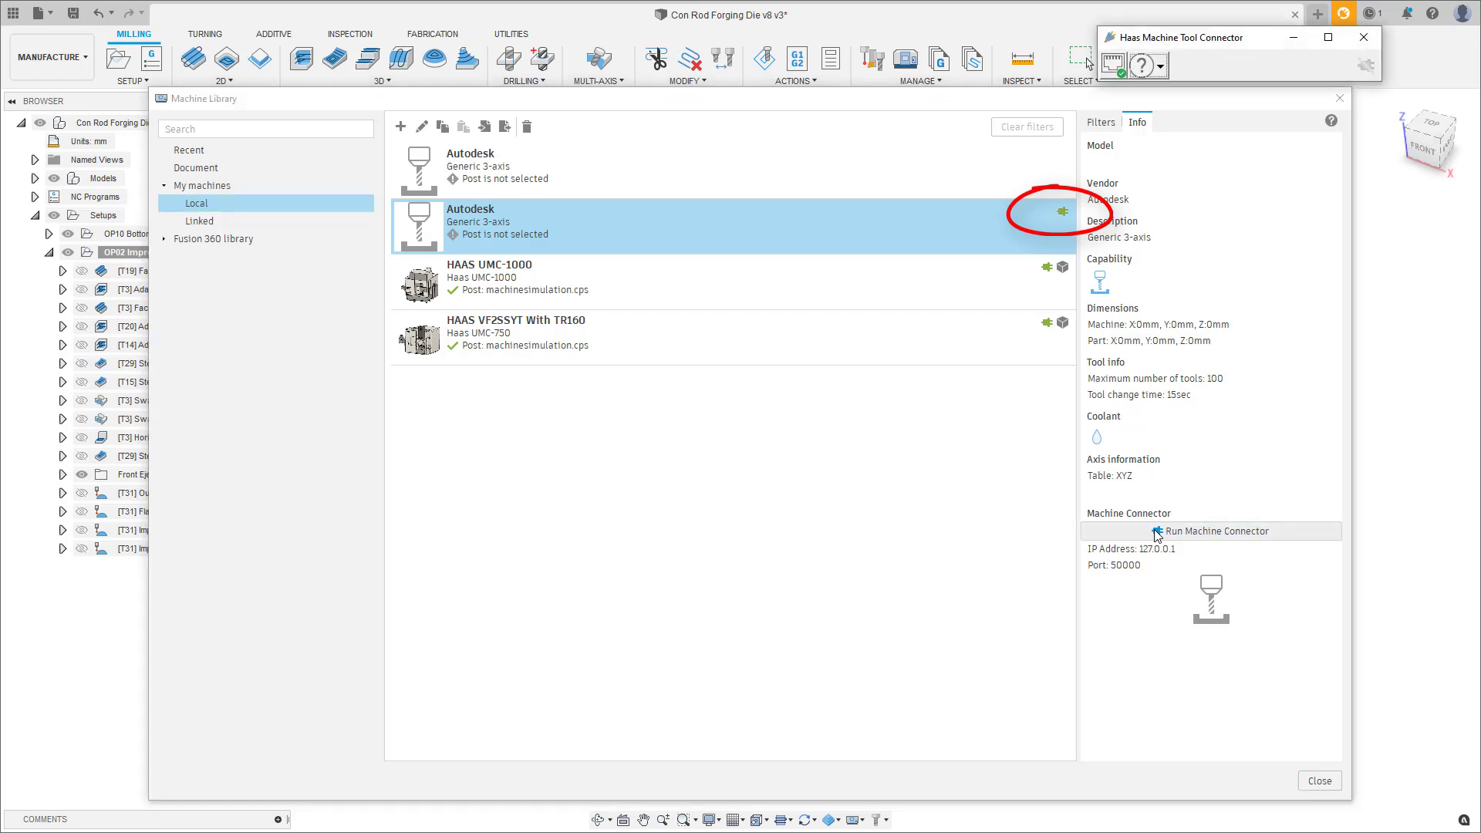
{"action": "left_click", "coordinate": [1363, 37]}
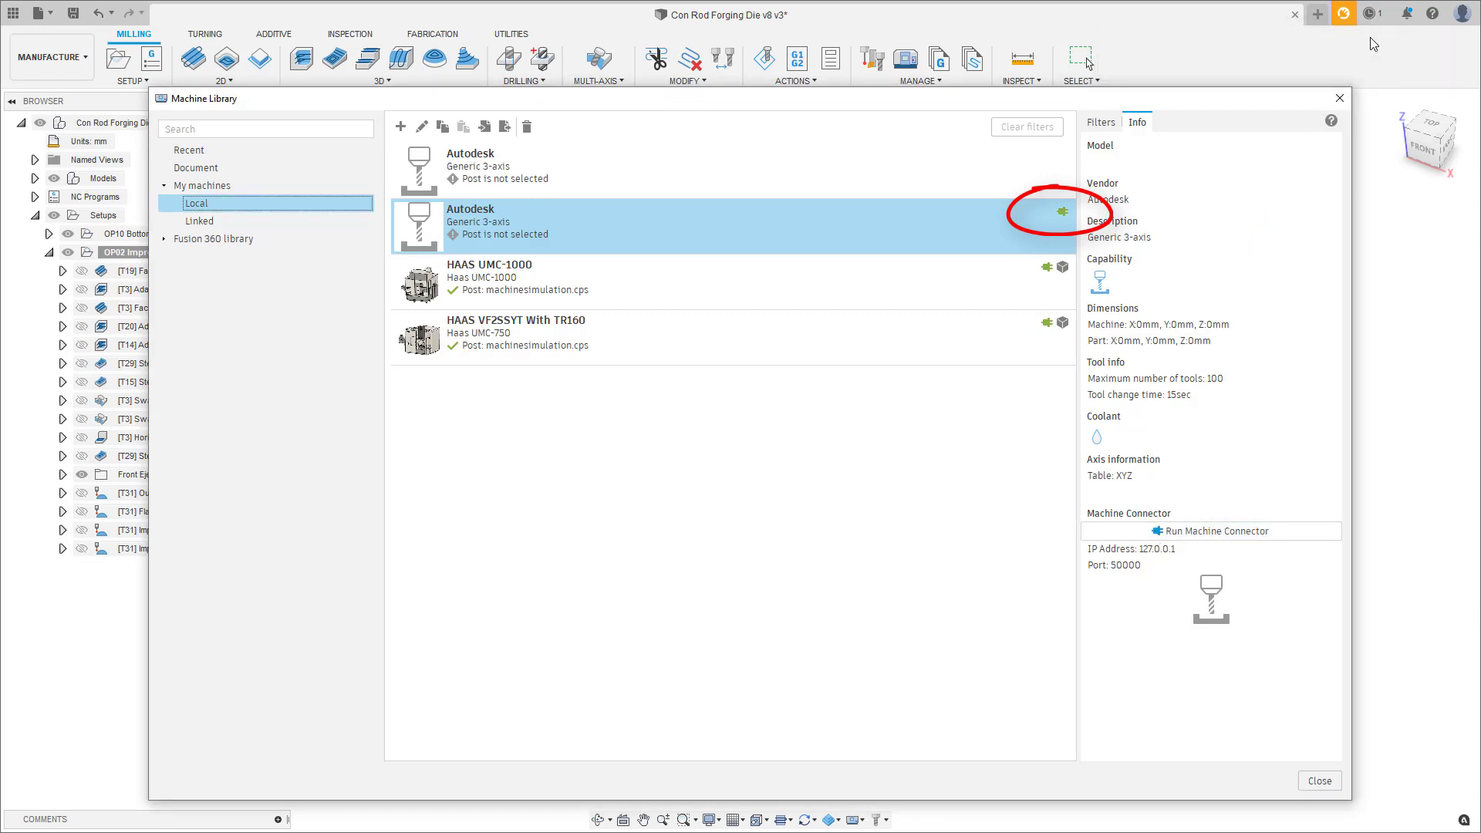
{"action": "right_click", "coordinate": [801, 226]}
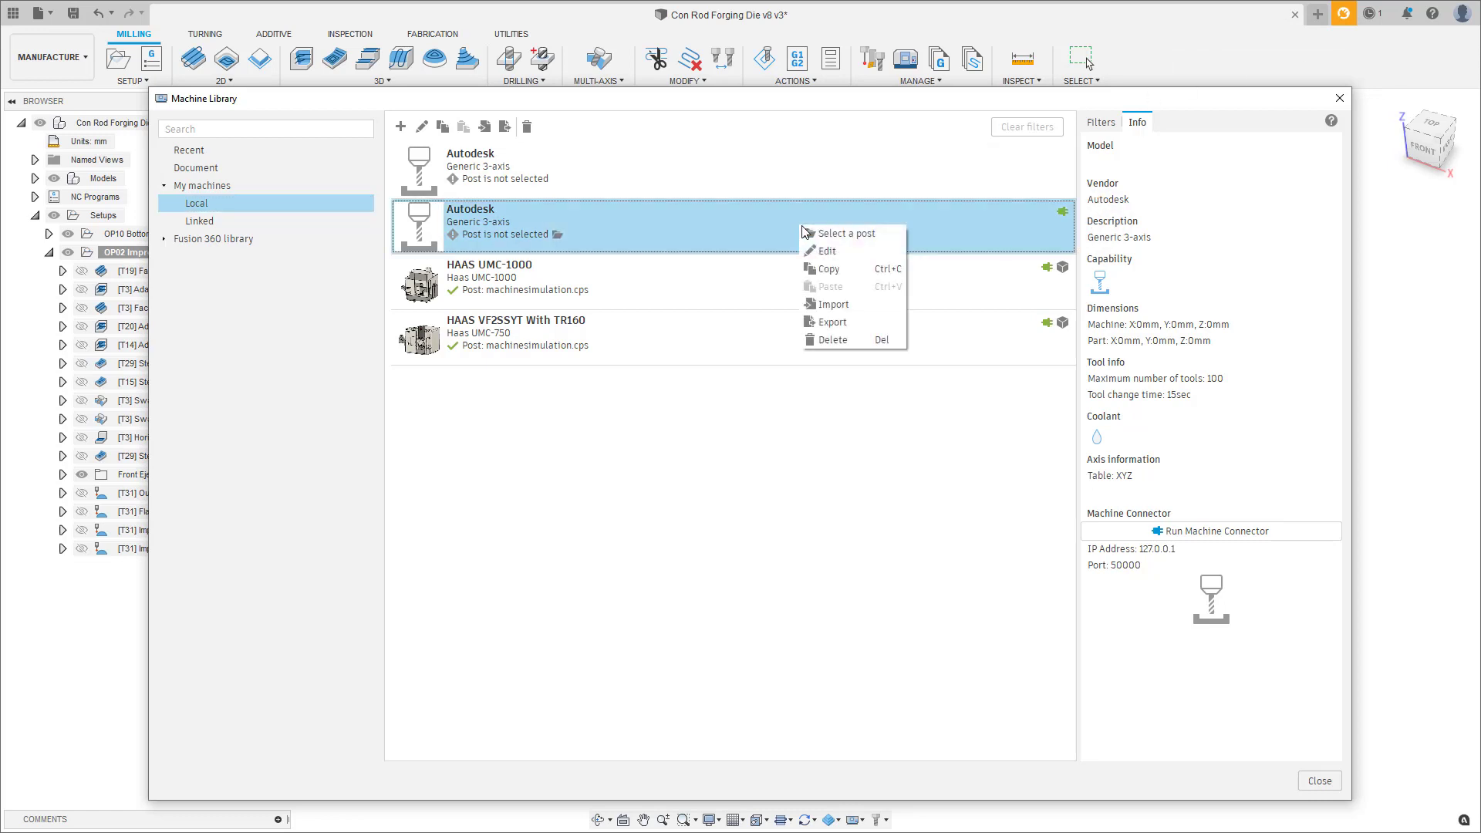
{"action": "left_click", "coordinate": [826, 251]}
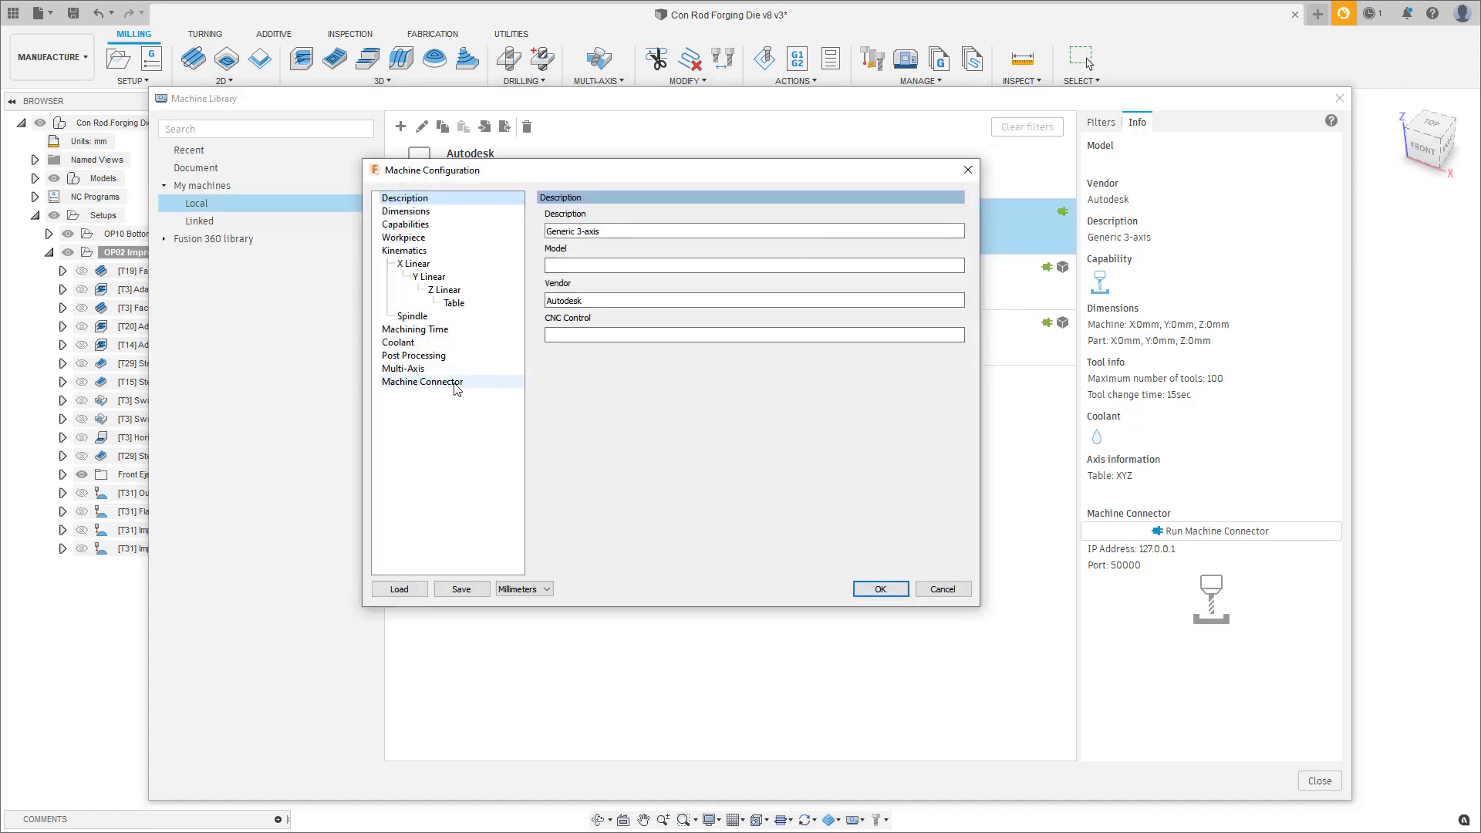
{"action": "left_click", "coordinate": [456, 383]}
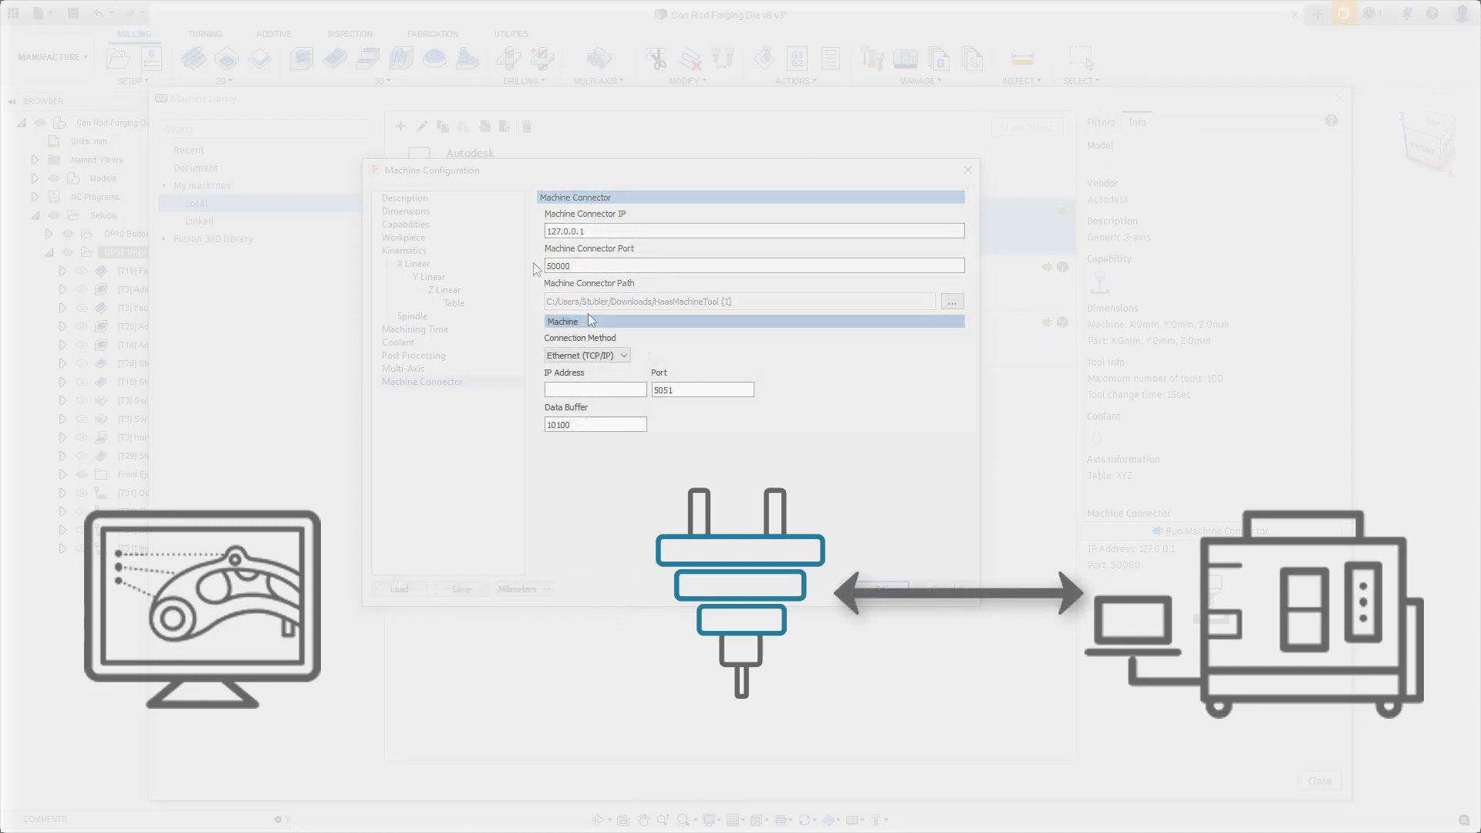
{"action": "left_click", "coordinate": [629, 357]}
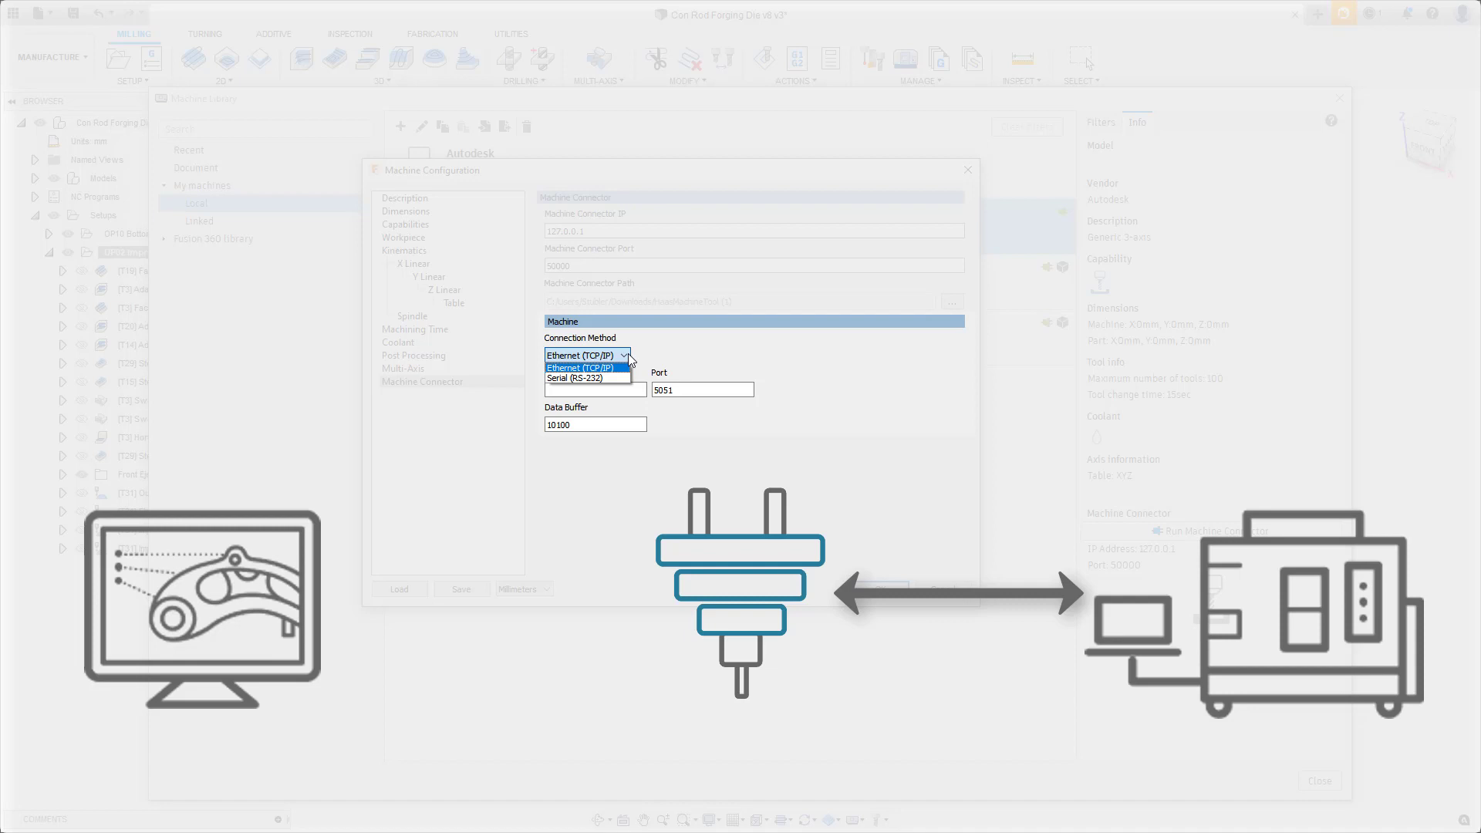
{"action": "left_click", "coordinate": [629, 357]}
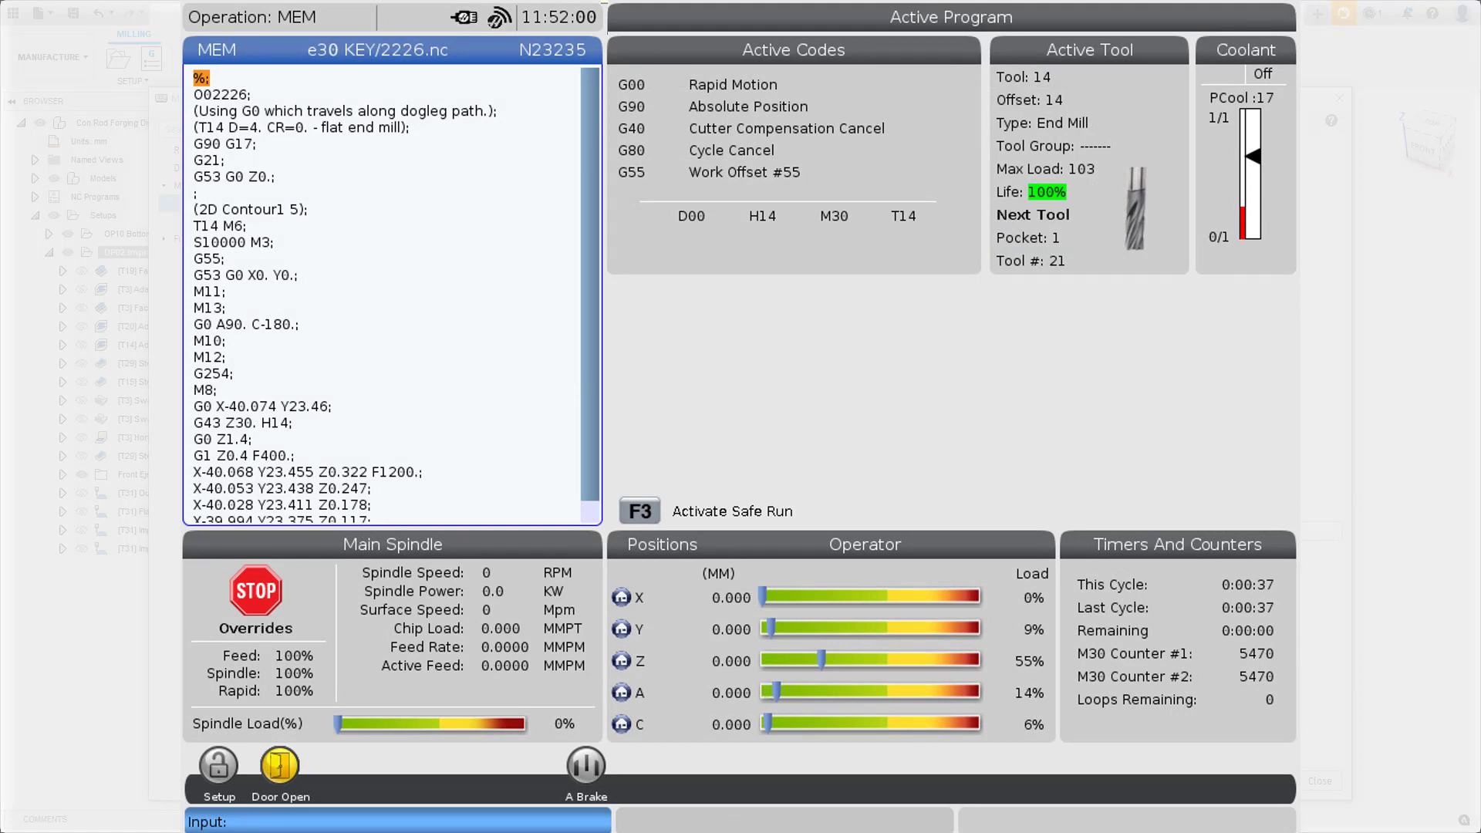
Open the control's Settings and read the wired connection IP address under Network
{"action": "key", "text": "F11"}
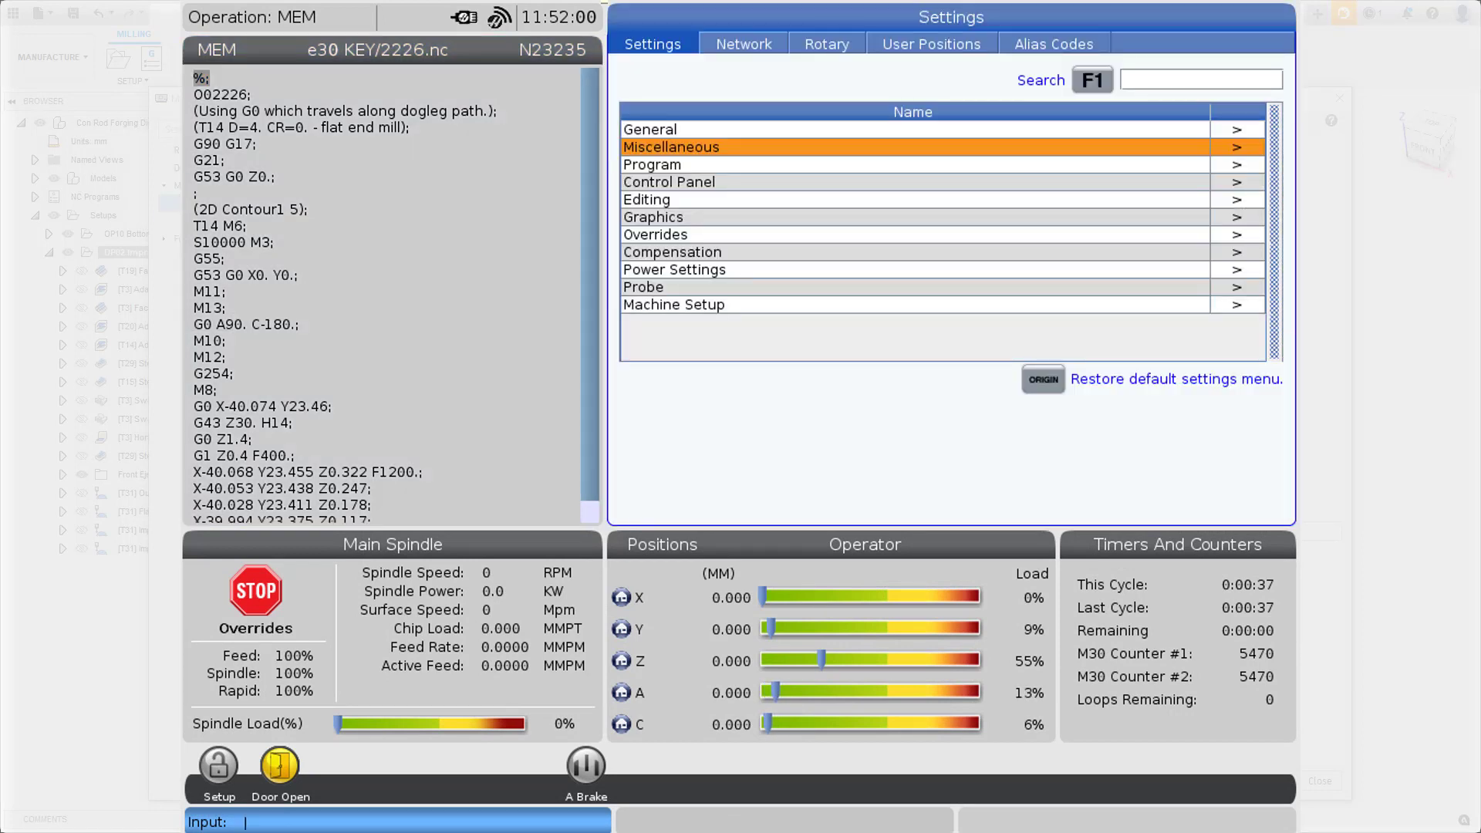
{"action": "key", "text": "Up"}
{"action": "key", "text": "Up"}
{"action": "key", "text": "Right"}
{"action": "key", "text": "Down"}
{"action": "key", "text": "Left"}
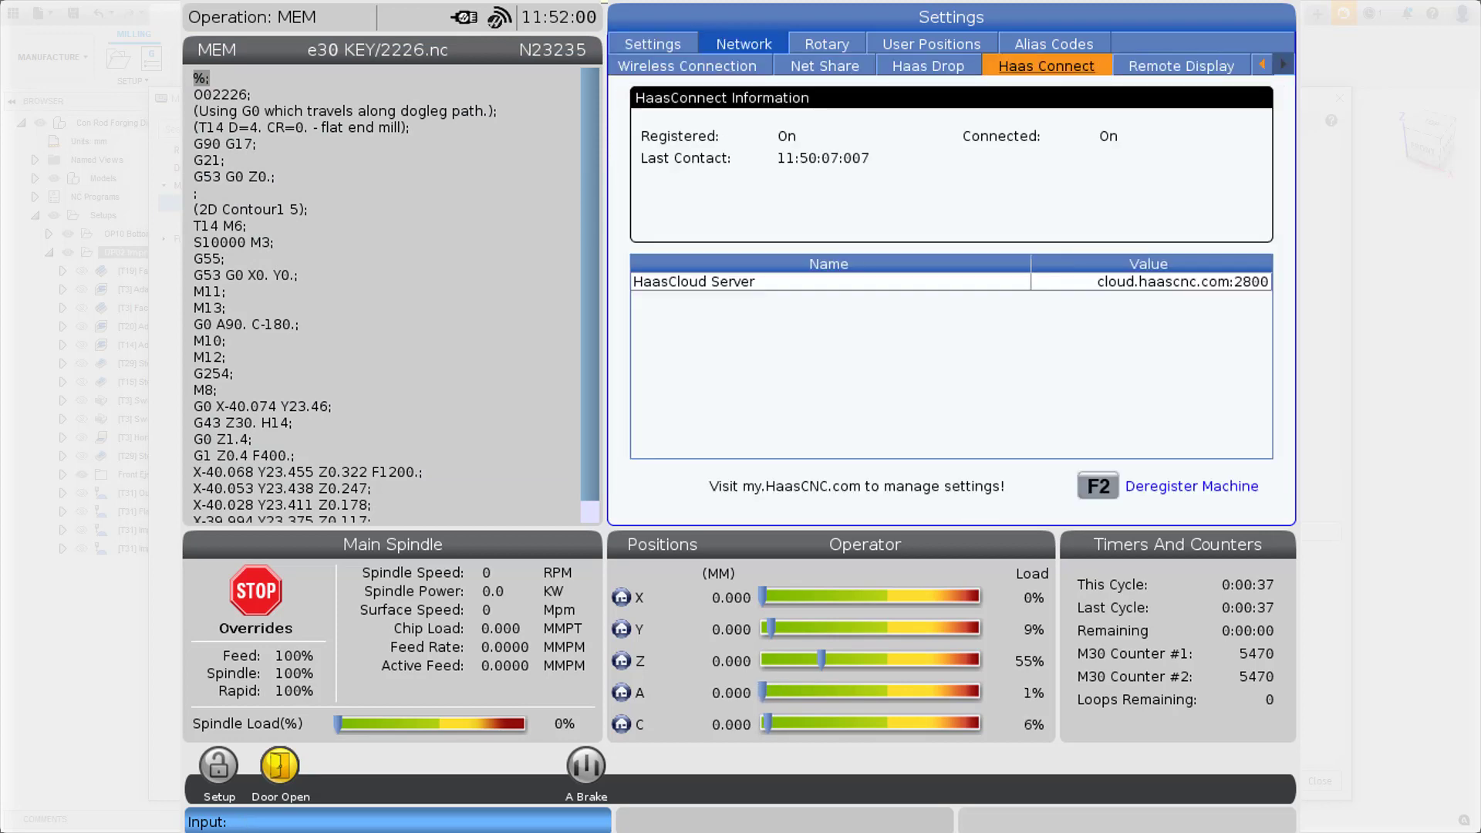
{"action": "key", "text": "Left"}
{"action": "key", "text": "Left"}
{"action": "key", "text": "Left"}
{"action": "key", "text": "Left"}
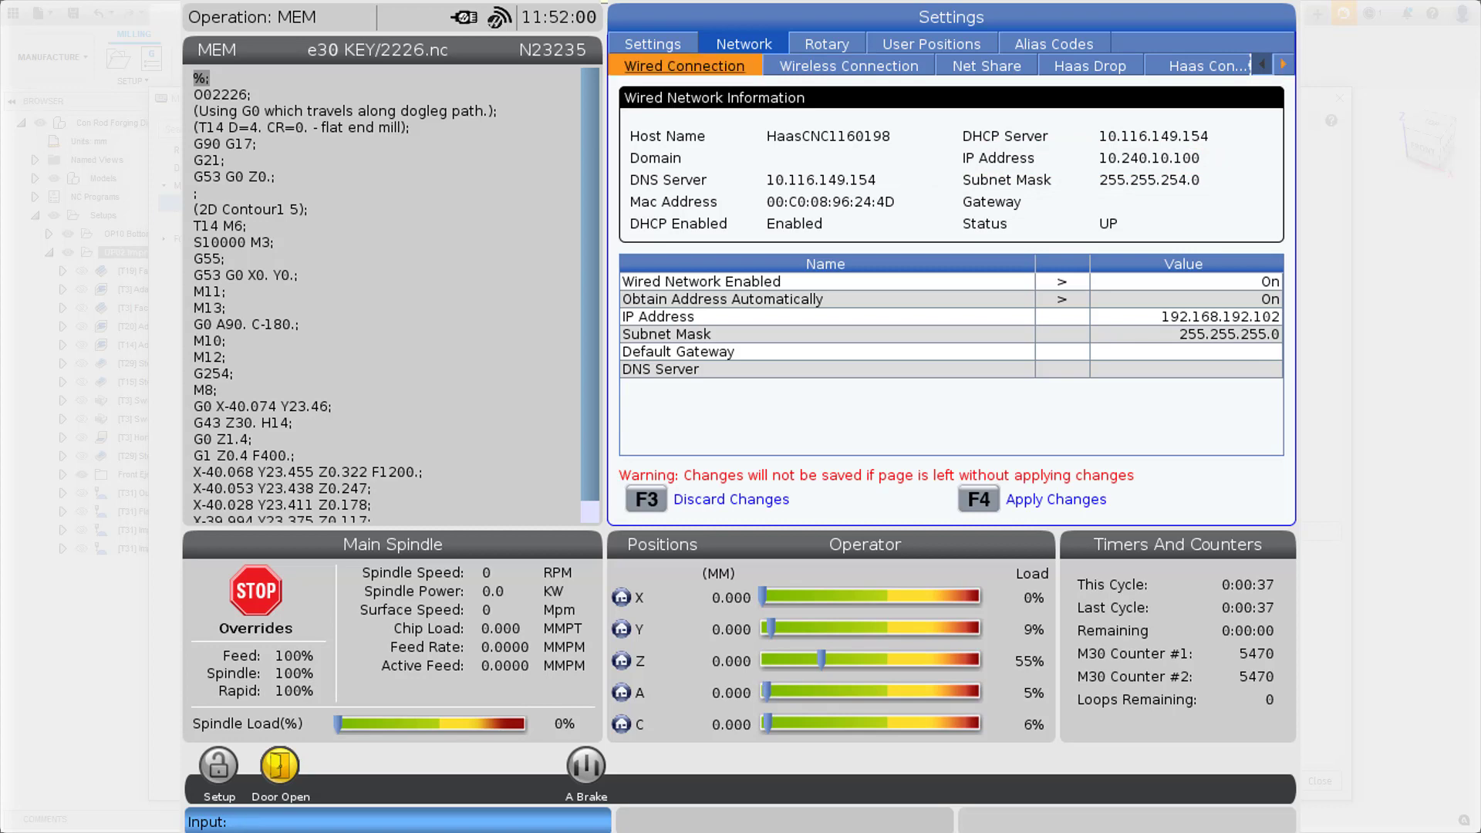
Go to the Miscellaneous group and show setting 143, Machine Data Collect, reading 5051
{"action": "key", "text": "Up"}
{"action": "key", "text": "Left"}
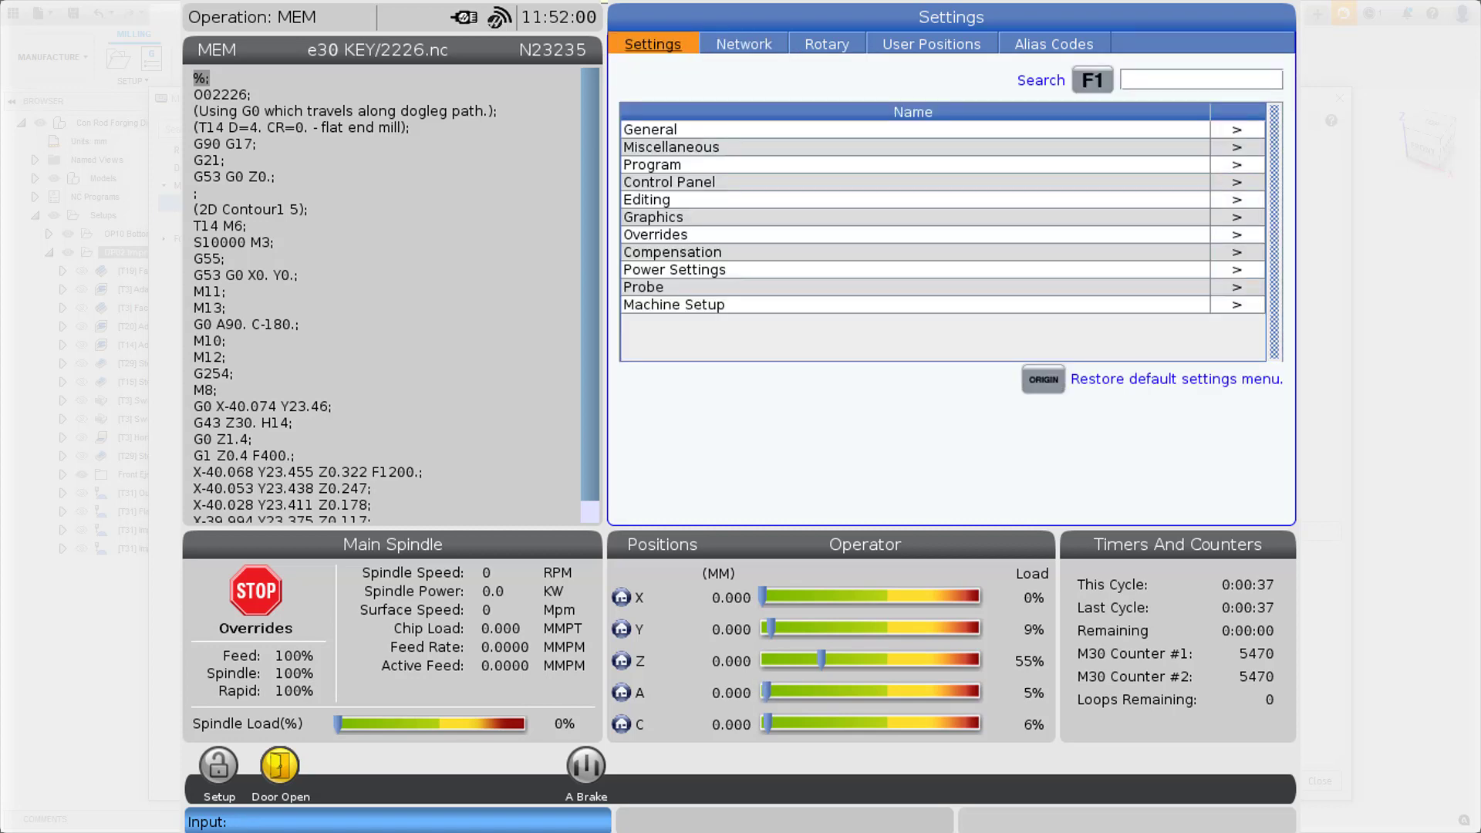
{"action": "key", "text": "Down"}
{"action": "key", "text": "Right"}
{"action": "key", "text": "Down"}
{"action": "key", "text": "Down"}
{"action": "key", "text": "Down"}
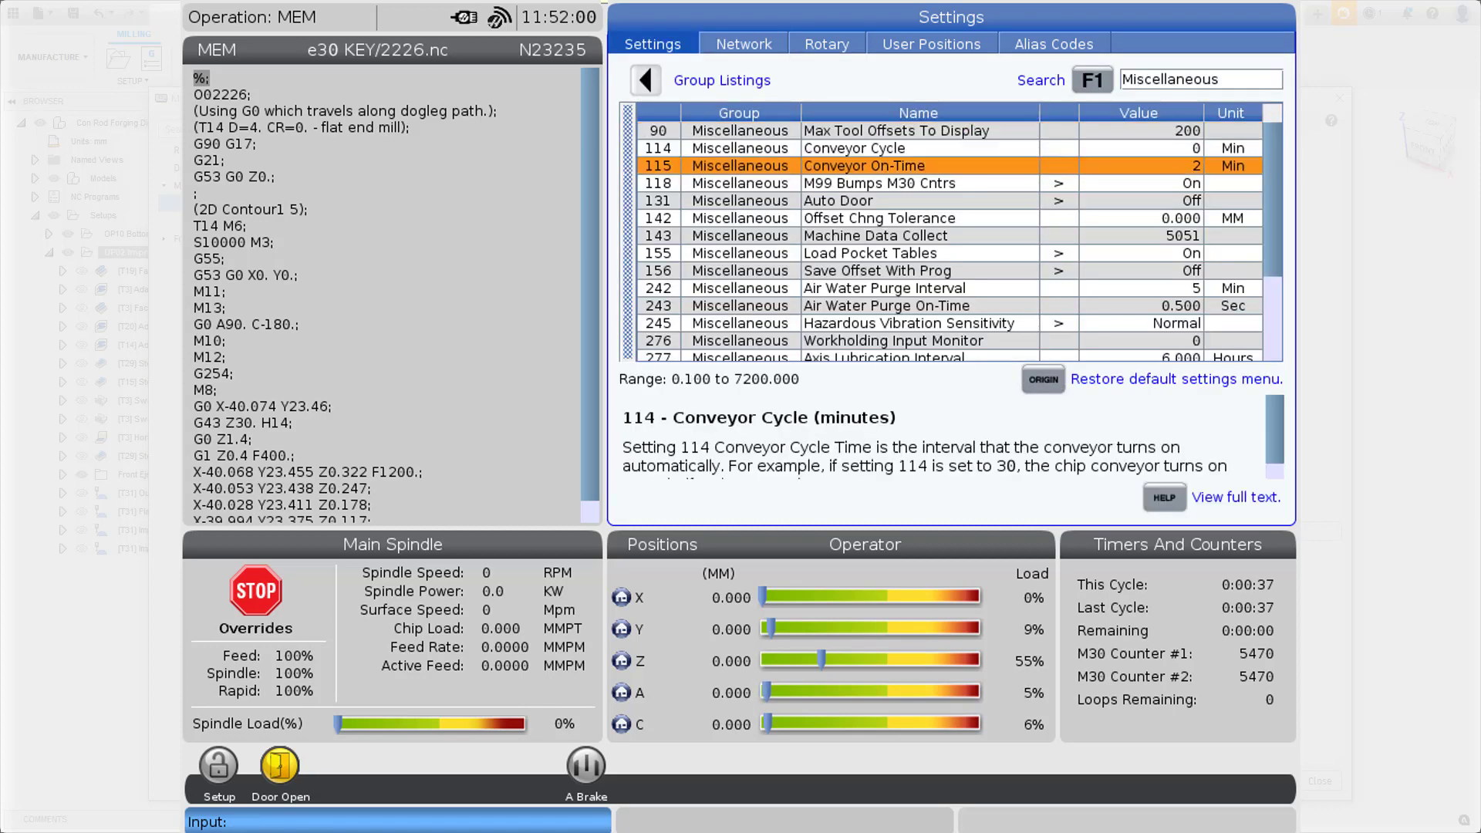
{"action": "key", "text": "Down"}
{"action": "key", "text": "Down"}
{"action": "key", "text": "Down"}
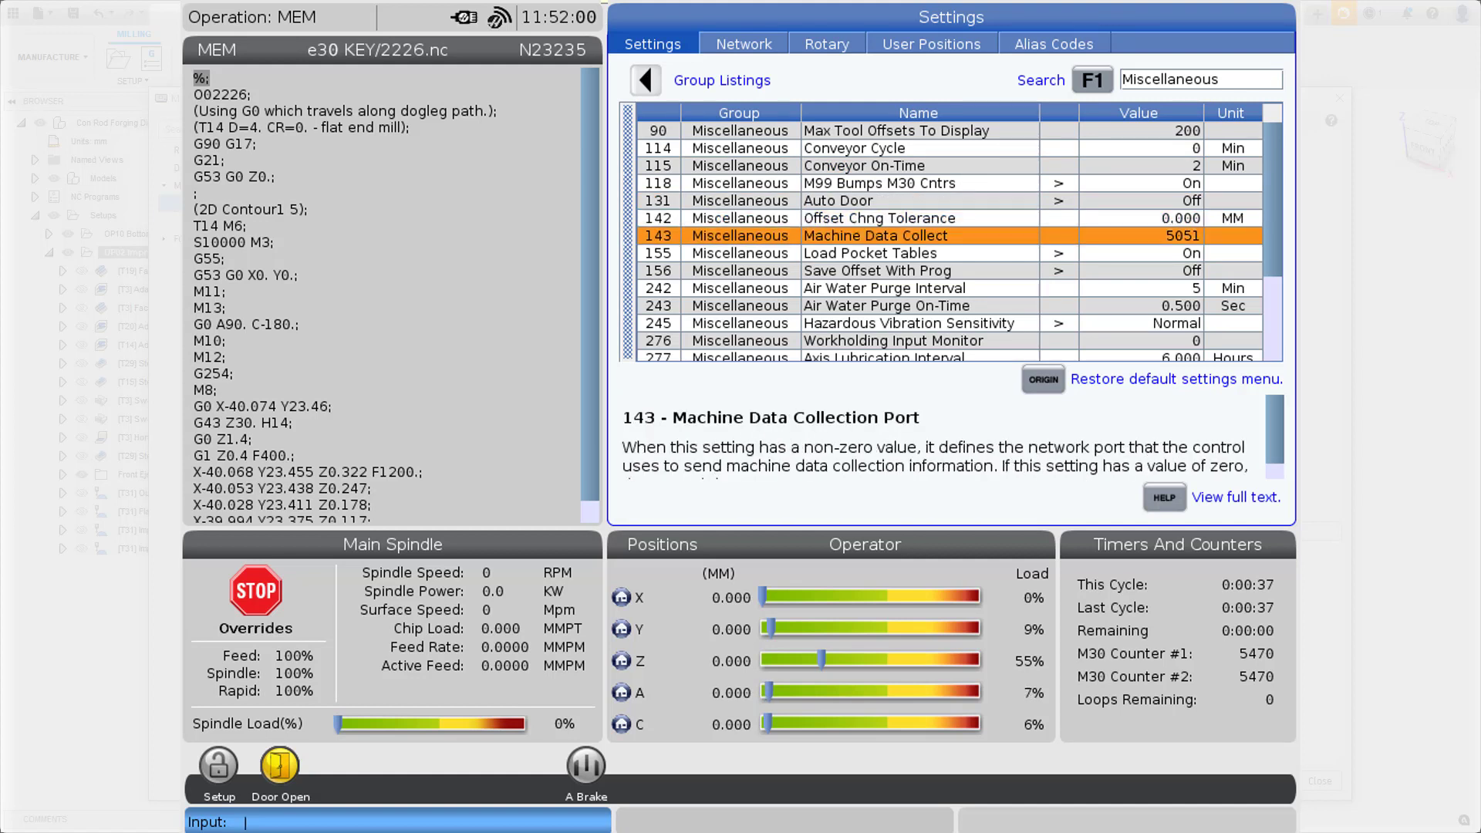
Open Current Commands Macro Vars and page the Global table down to variable 10100
{"action": "key", "text": "F10"}
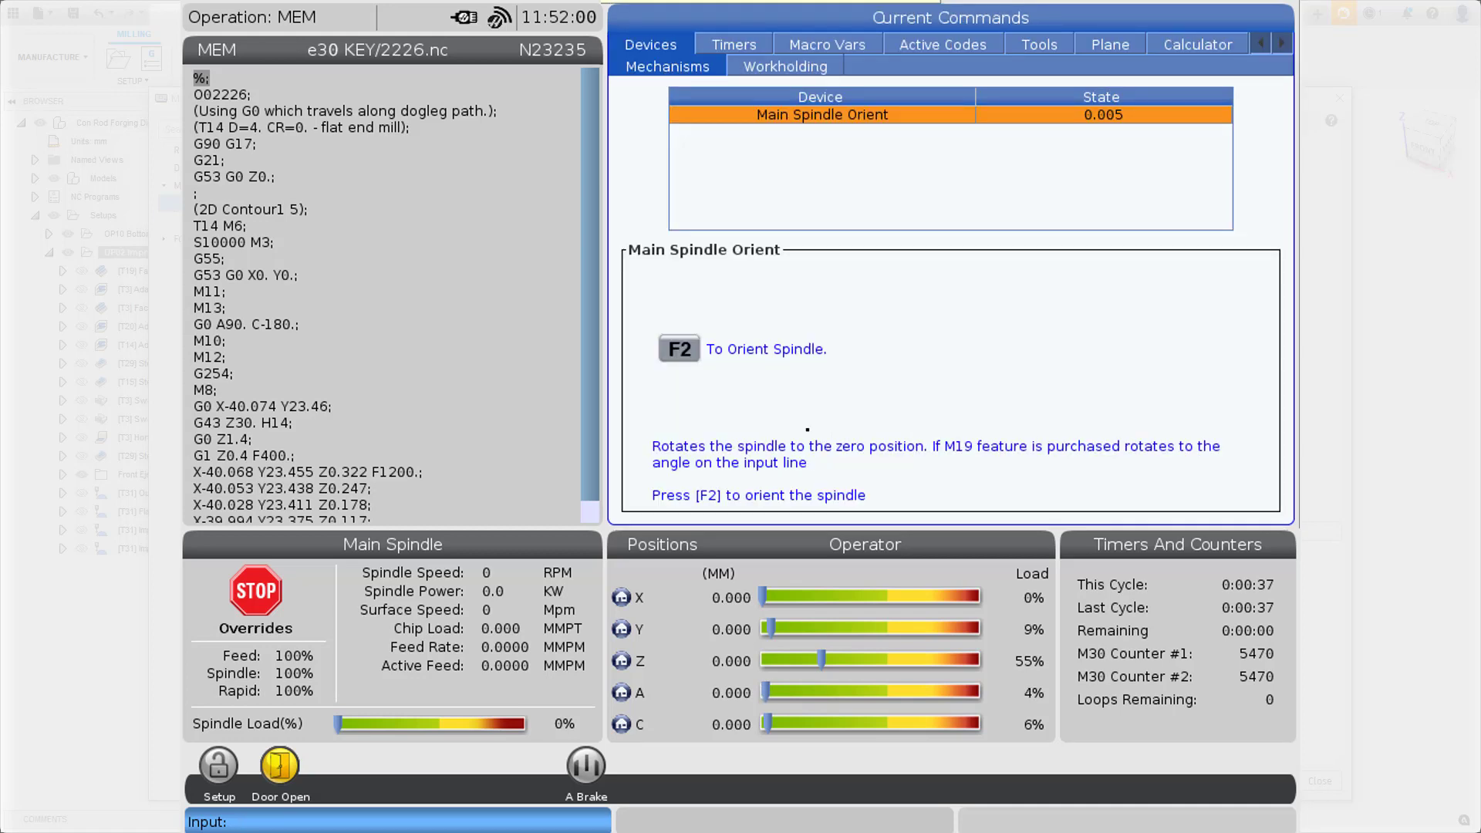
{"action": "key", "text": "Up"}
{"action": "key", "text": "Up"}
{"action": "key", "text": "Right"}
{"action": "key", "text": "Right"}
{"action": "key", "text": "Down"}
{"action": "key", "text": "Right"}
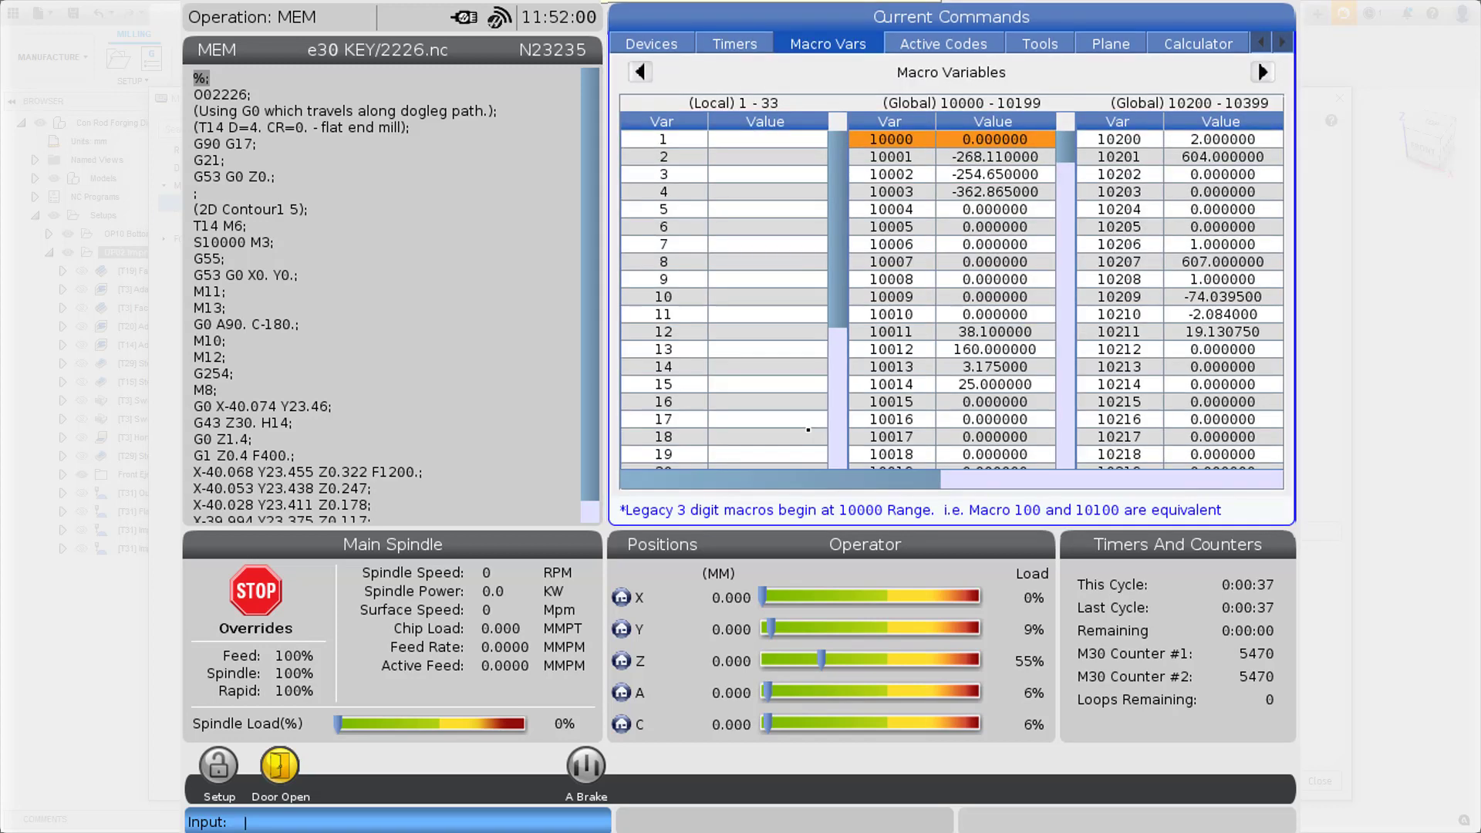
{"action": "key", "text": "Page_Down"}
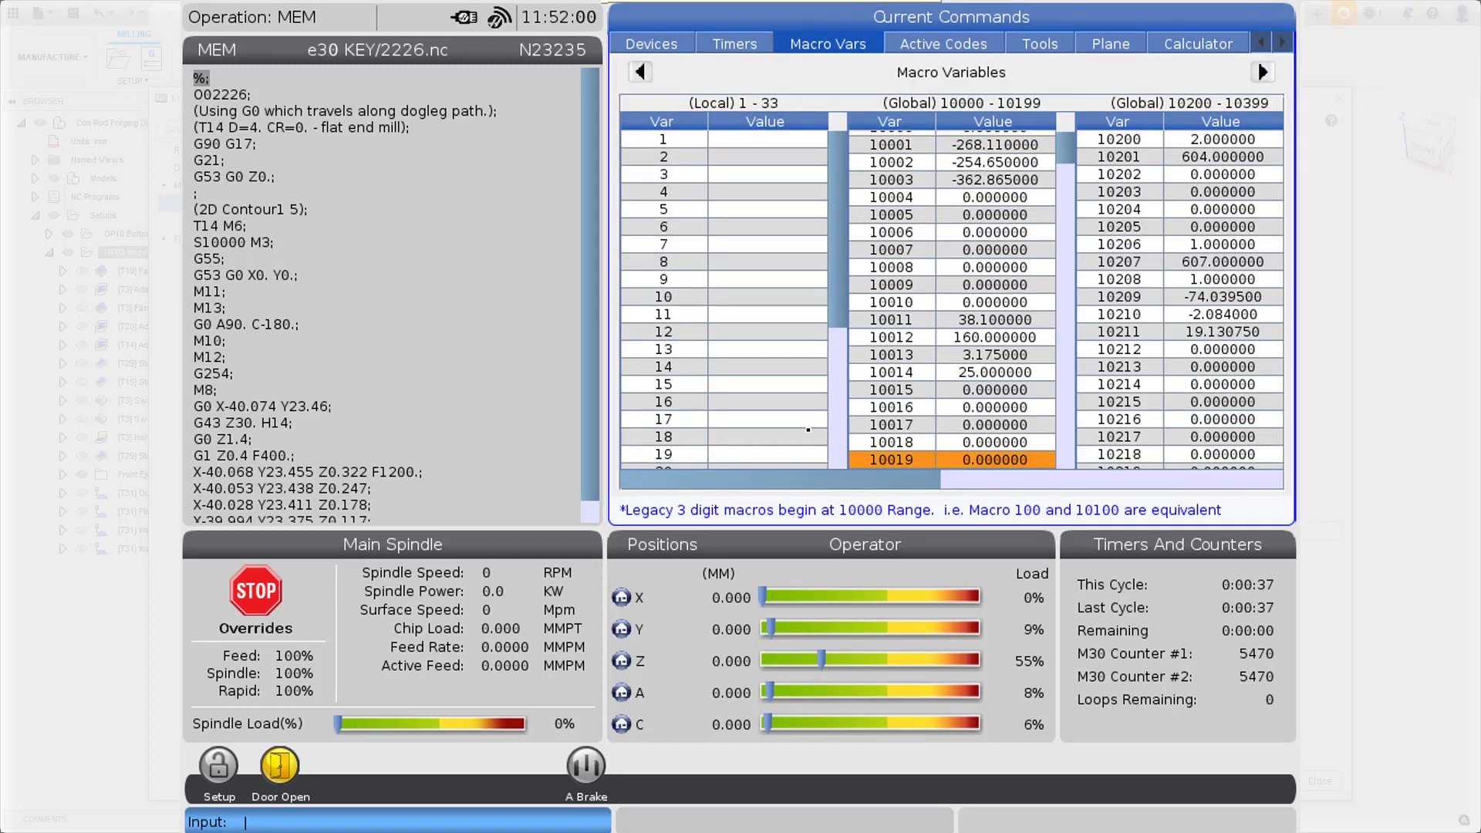
{"action": "key", "text": "Page_Down"}
{"action": "key", "text": "Page_Down"}
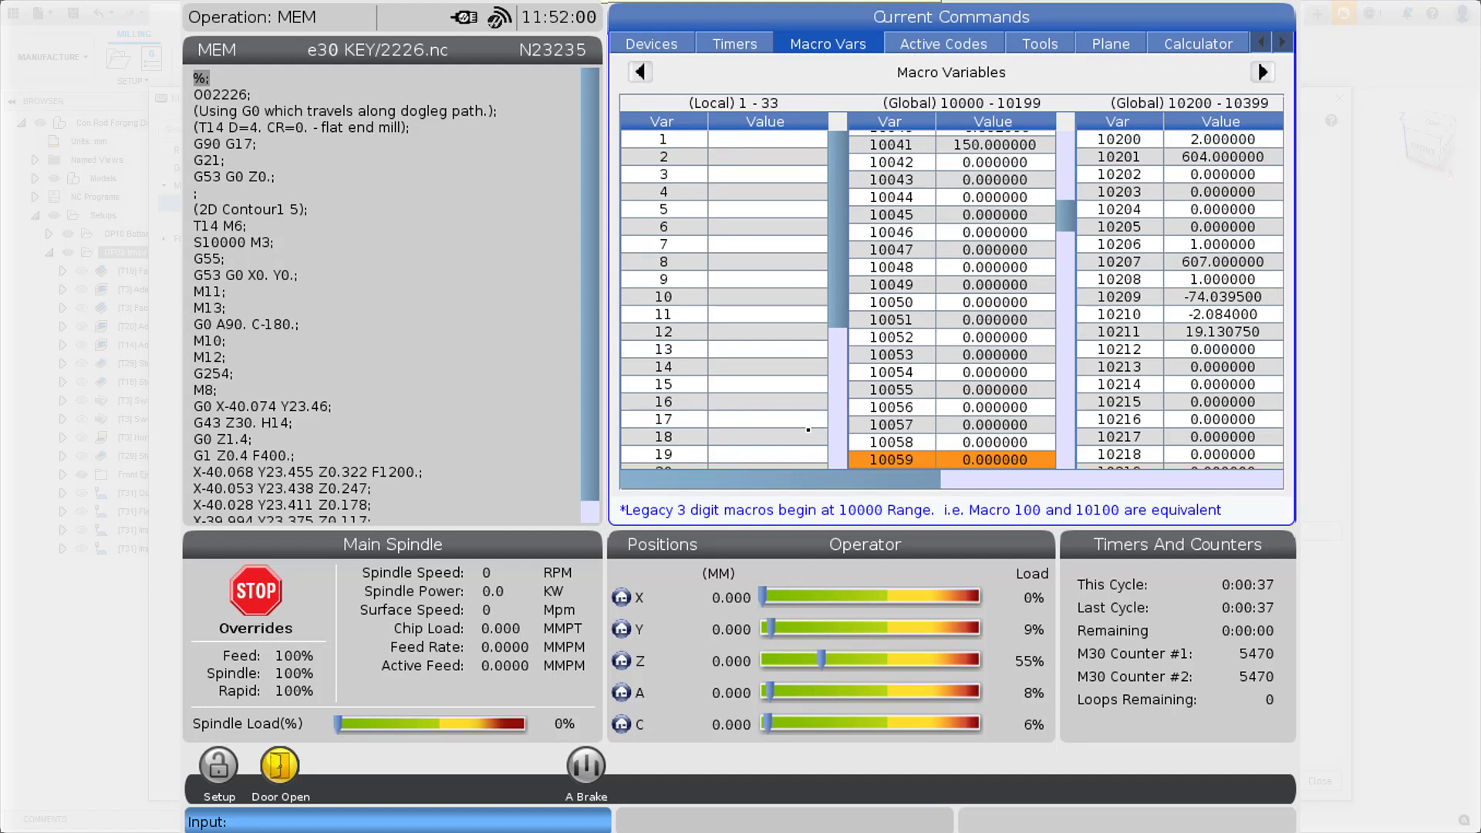
{"action": "key", "text": "Page_Down"}
{"action": "key", "text": "Page_Down"}
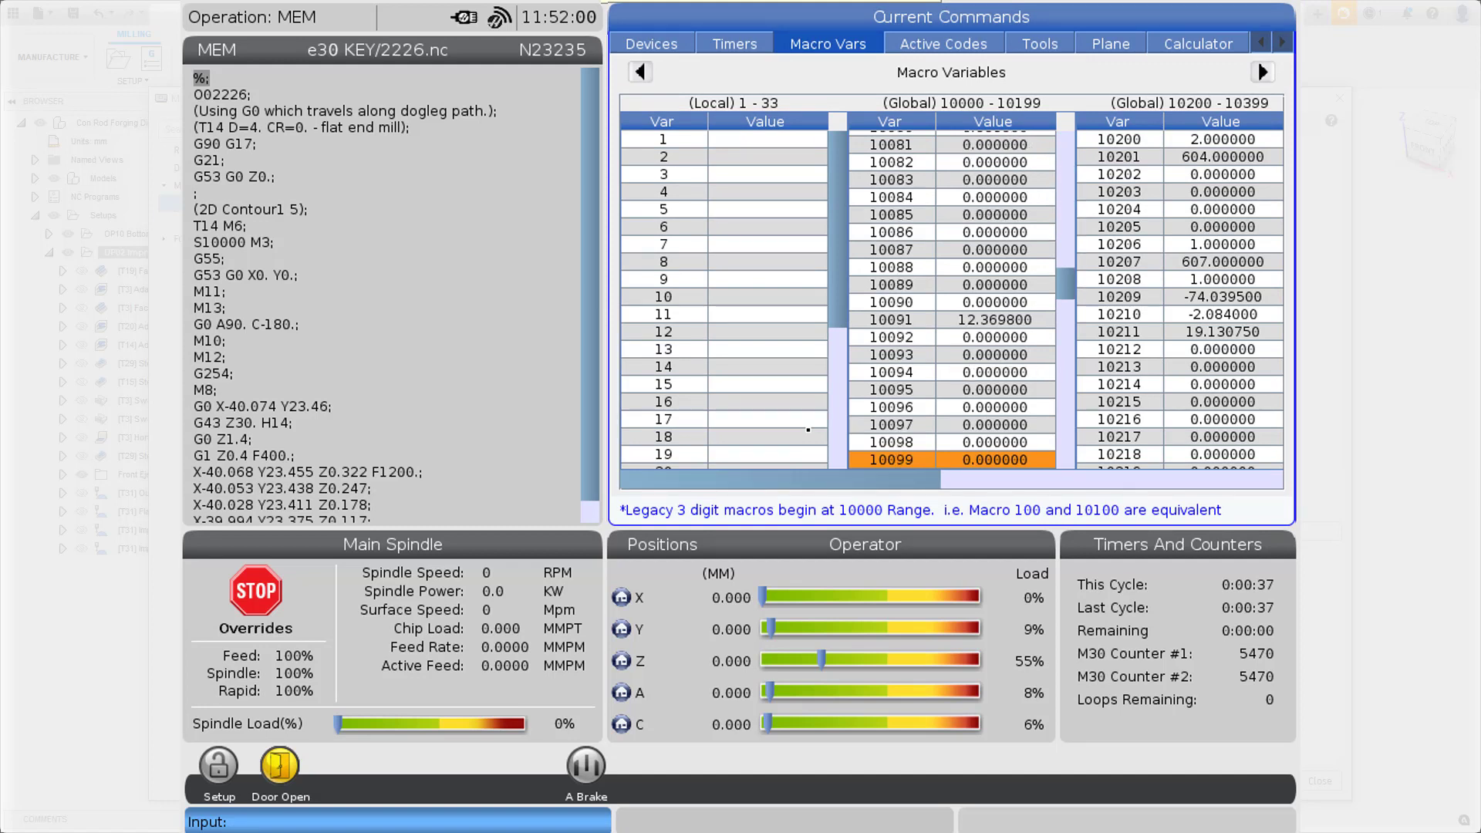
{"action": "key", "text": "Page_Down"}
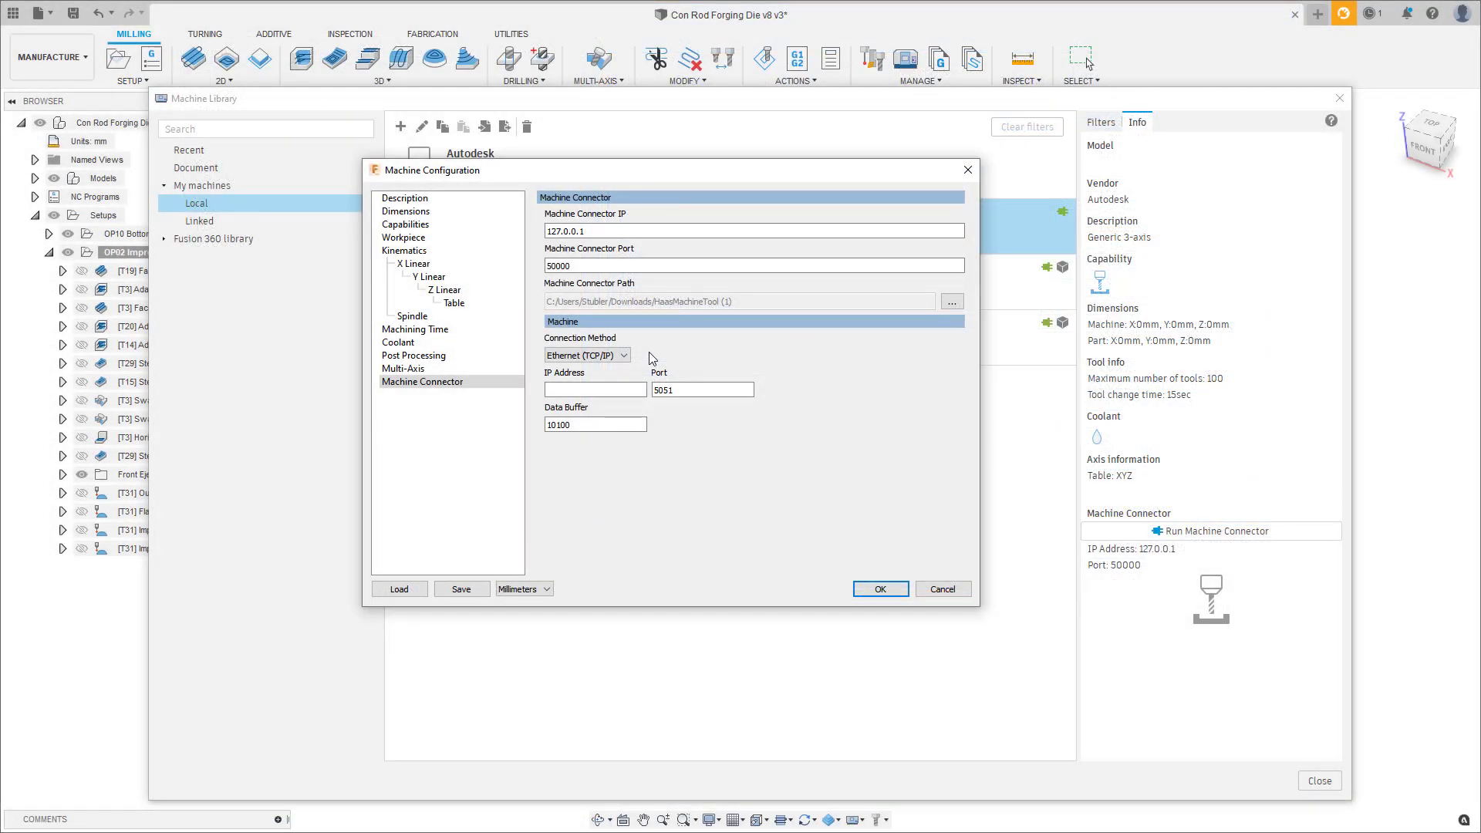
Enter connector IP 10.240.10.100, confirm the configuration, and close the Machine Library
{"action": "left_click", "coordinate": [636, 390]}
{"action": "type", "text": "10.240.10.100"}
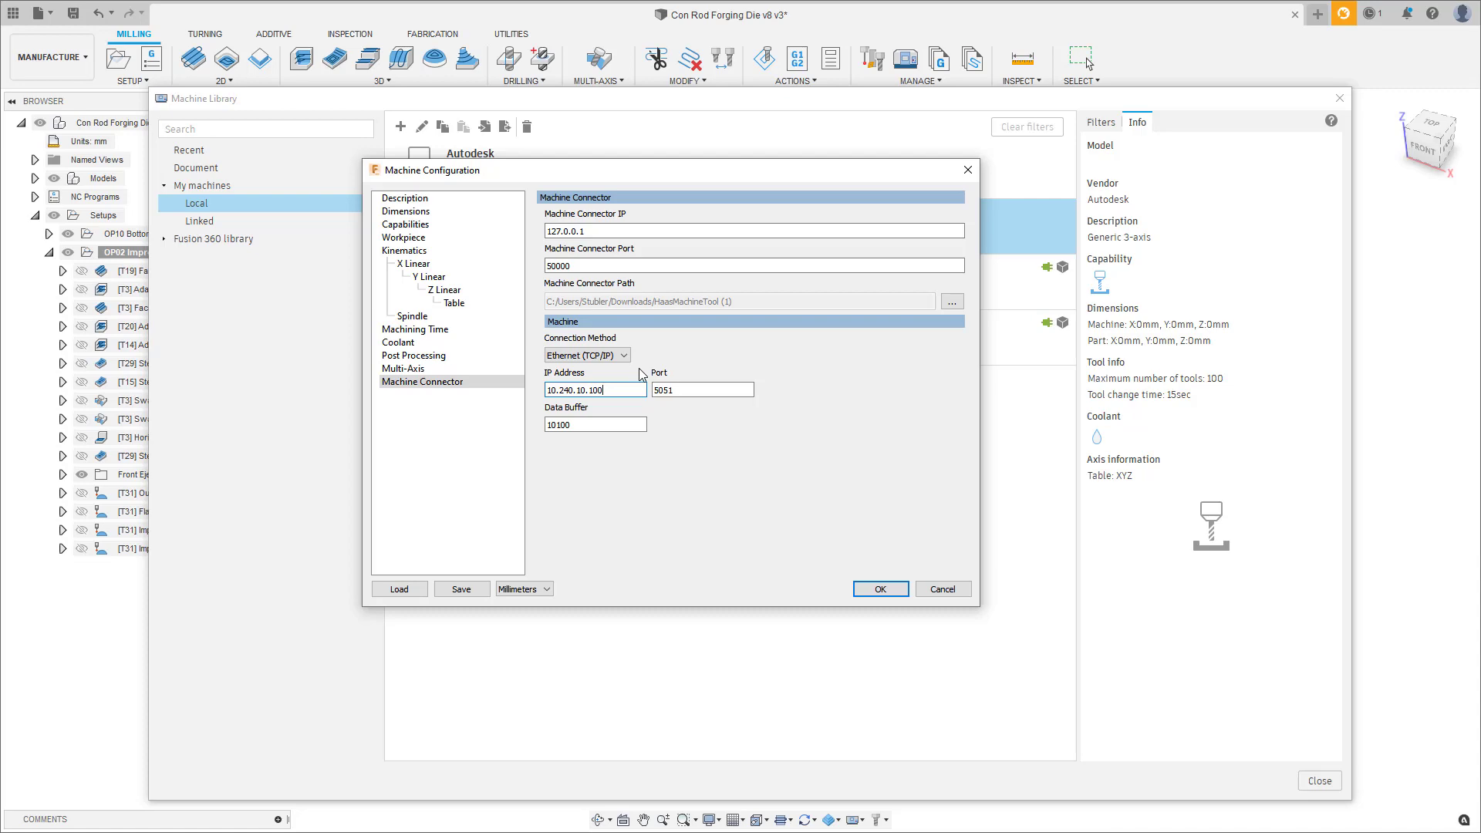
{"action": "left_click", "coordinate": [878, 588]}
{"action": "left_click", "coordinate": [1318, 782]}
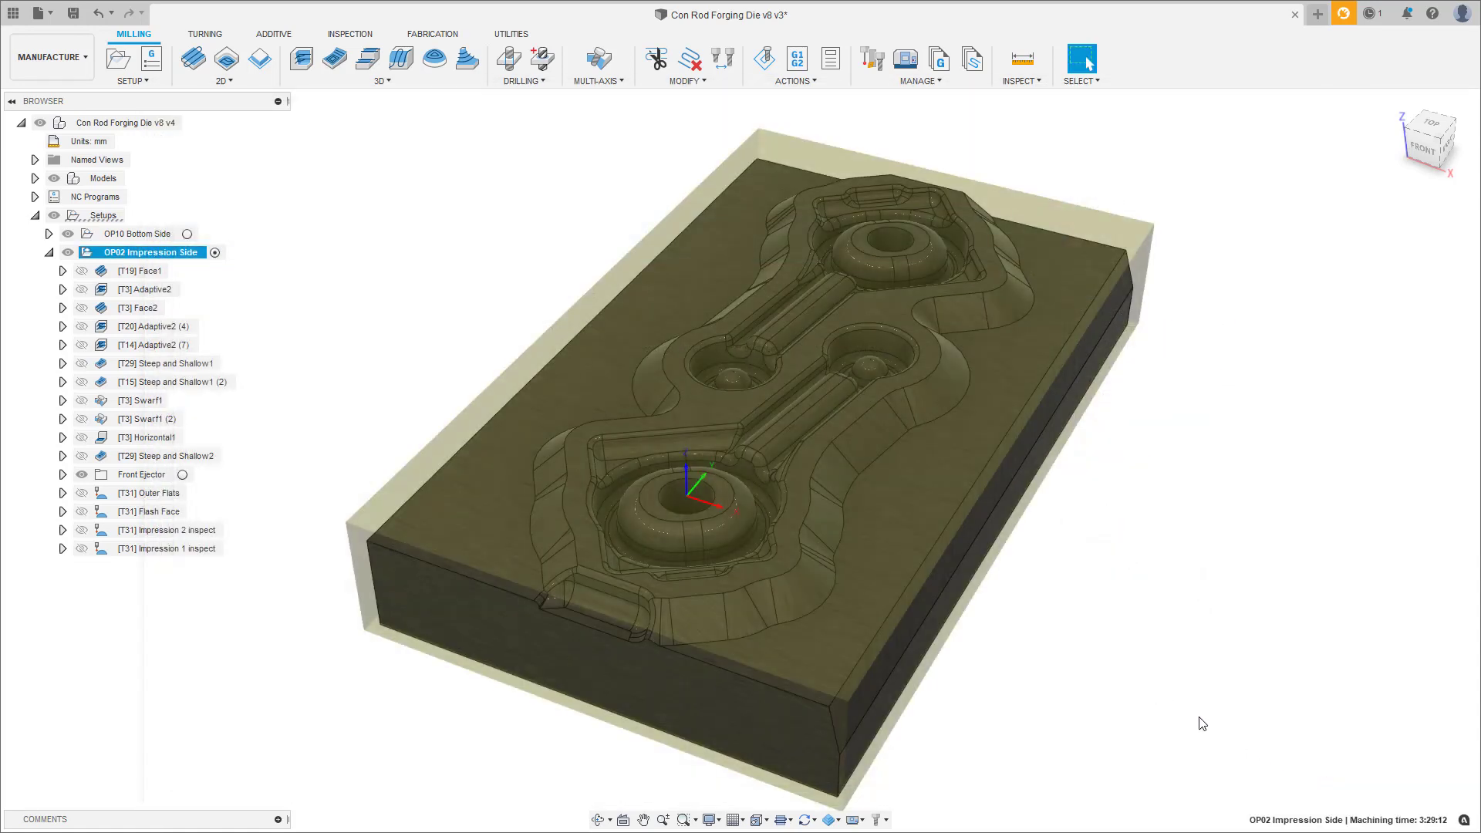
Edit OP02 Impression Side and select HAAS VF2SSYT With TR160 as its machine
{"action": "right_click", "coordinate": [162, 260]}
{"action": "left_click", "coordinate": [185, 268]}
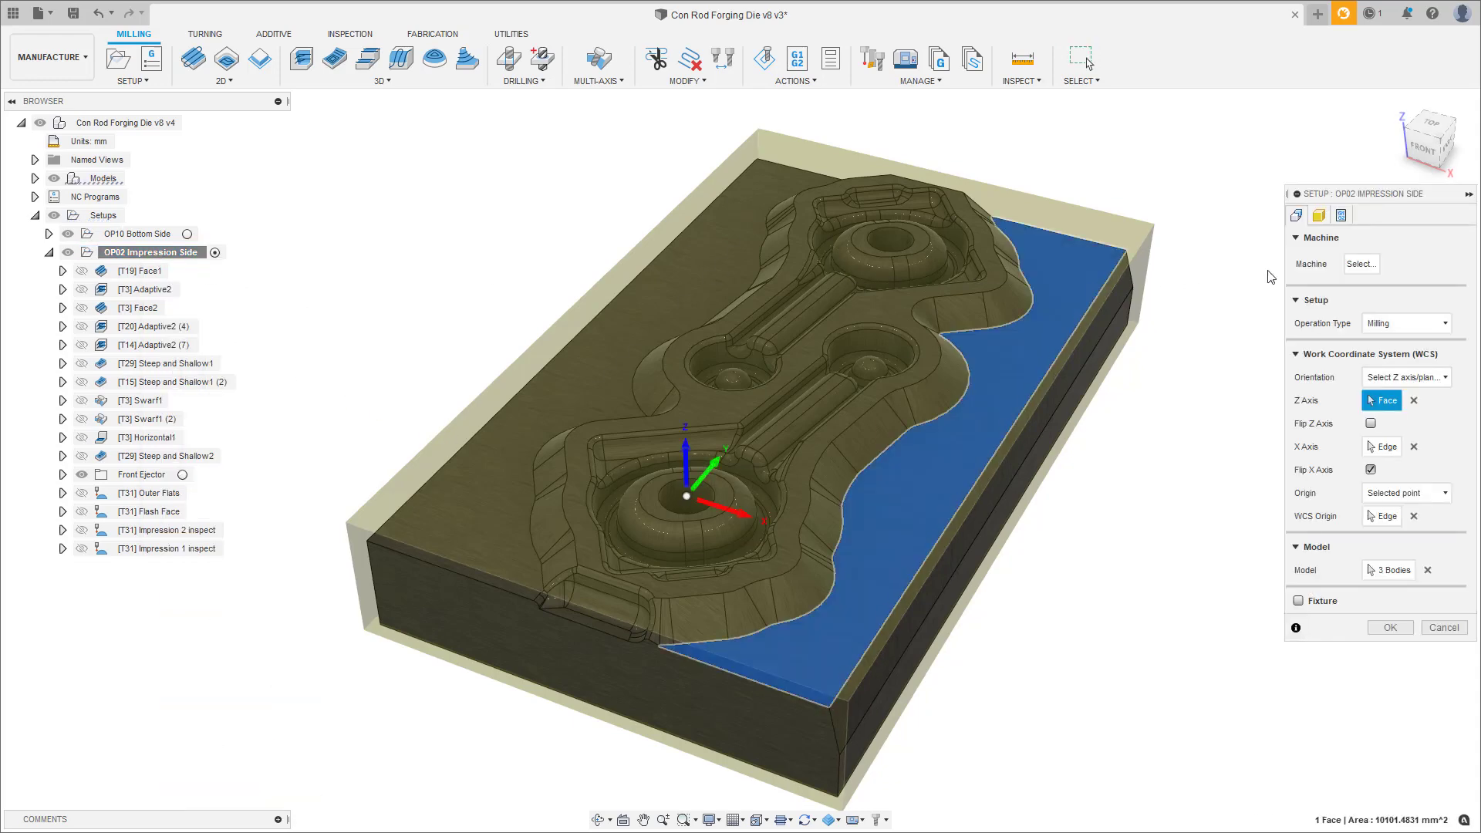
{"action": "left_click", "coordinate": [1359, 265]}
{"action": "left_click", "coordinate": [964, 340]}
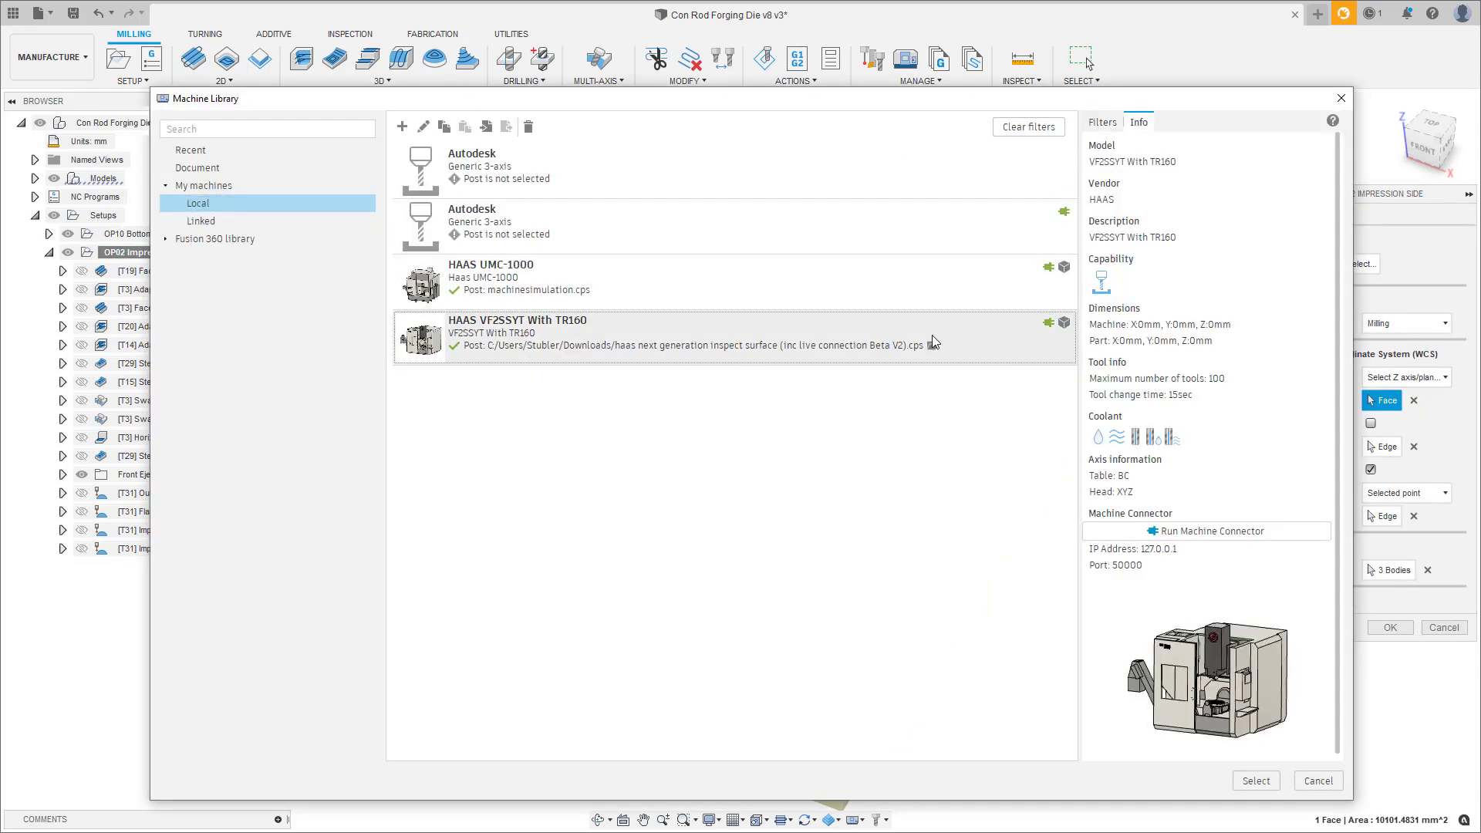
{"action": "left_click", "coordinate": [1247, 778]}
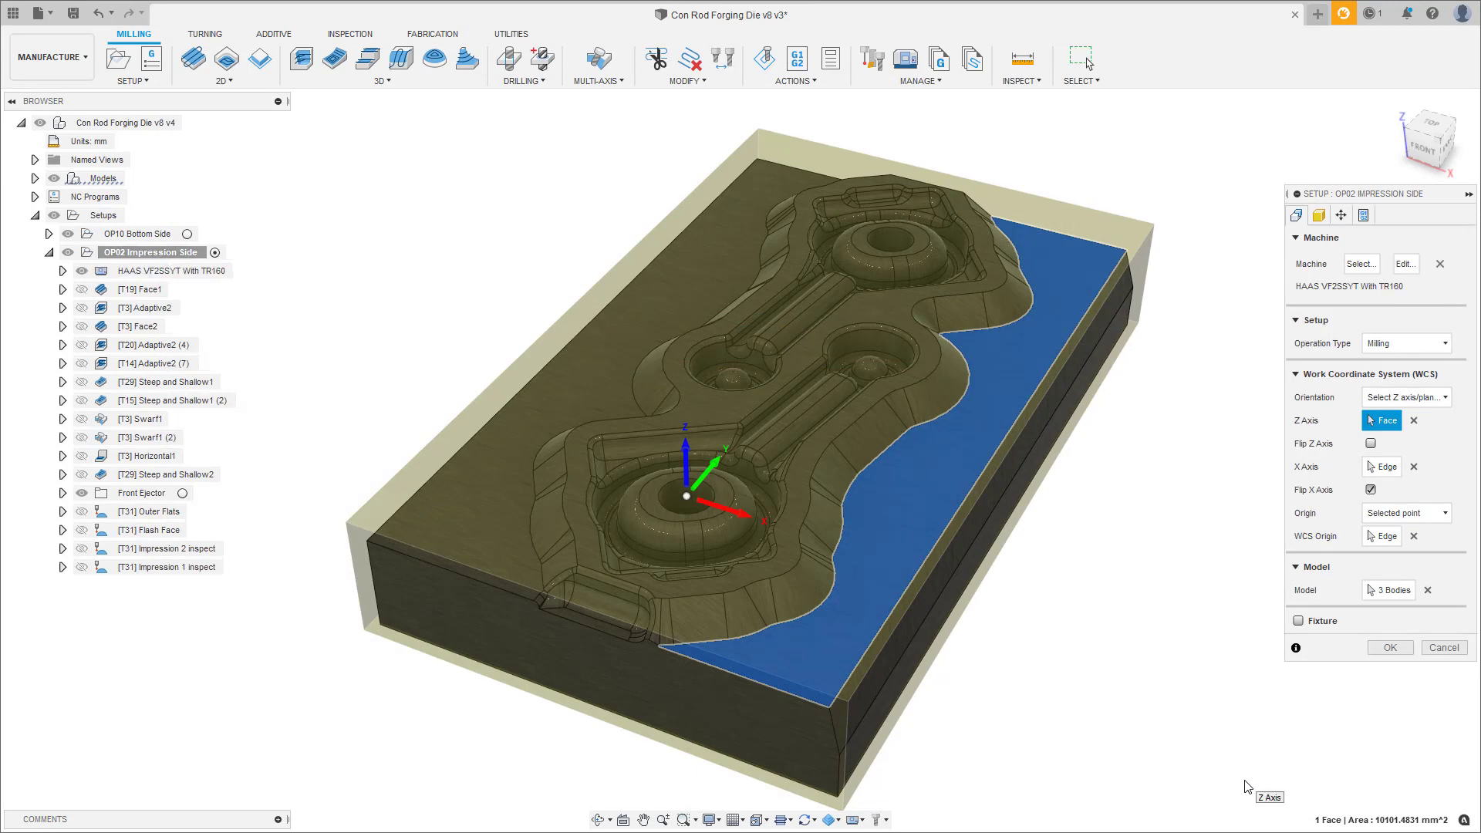
{"action": "left_click", "coordinate": [1390, 627]}
Select the four [T31] inspection operations and bring up their context menu
{"action": "left_click", "coordinate": [146, 511]}
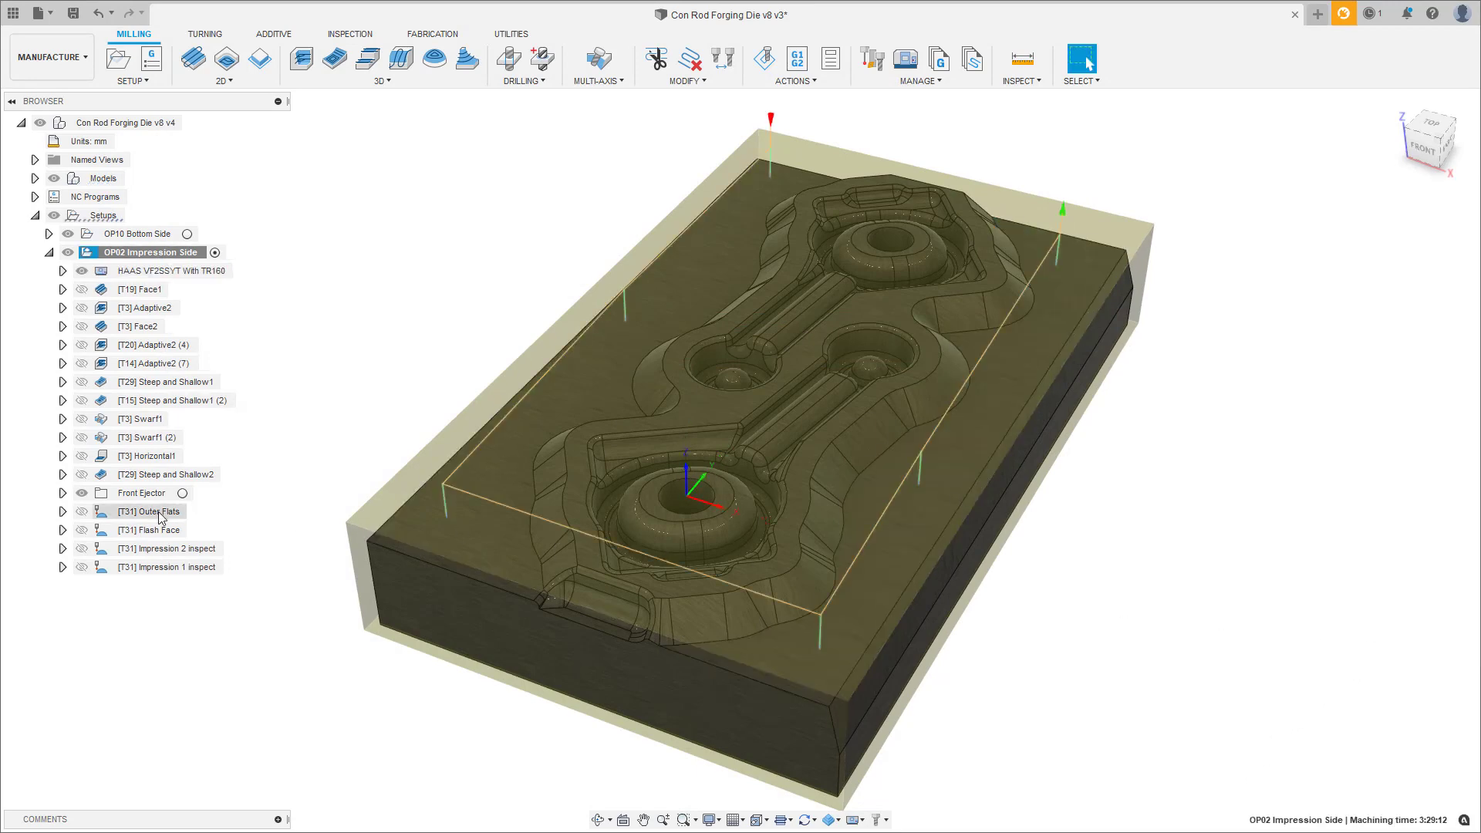
{"action": "left_click", "coordinate": [164, 567], "text": "shift"}
{"action": "right_click", "coordinate": [164, 565]}
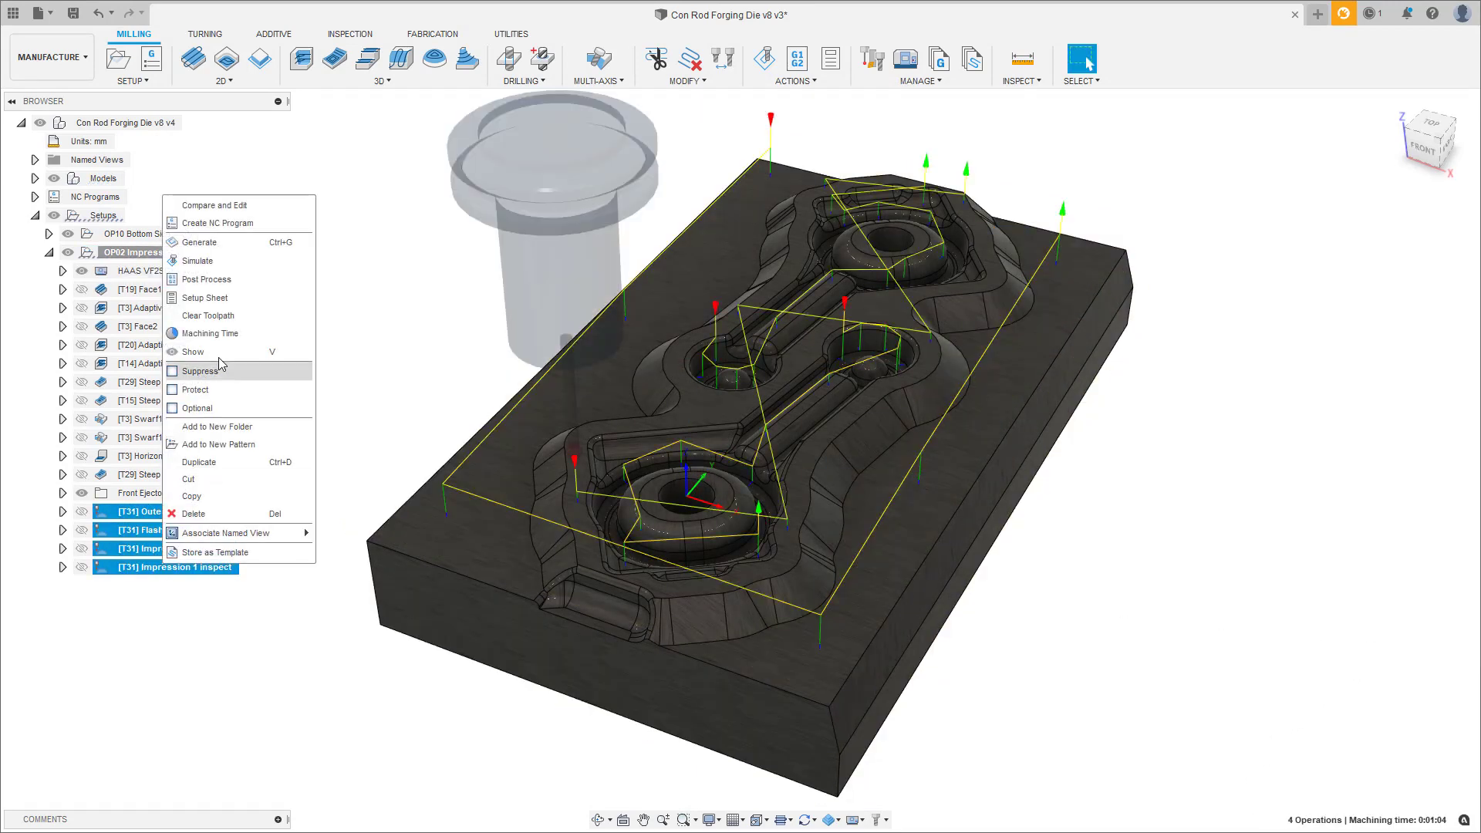
Create NC program 1001 with Live device connection and Data Buffer Start 10100, and post it
{"action": "left_click", "coordinate": [217, 224]}
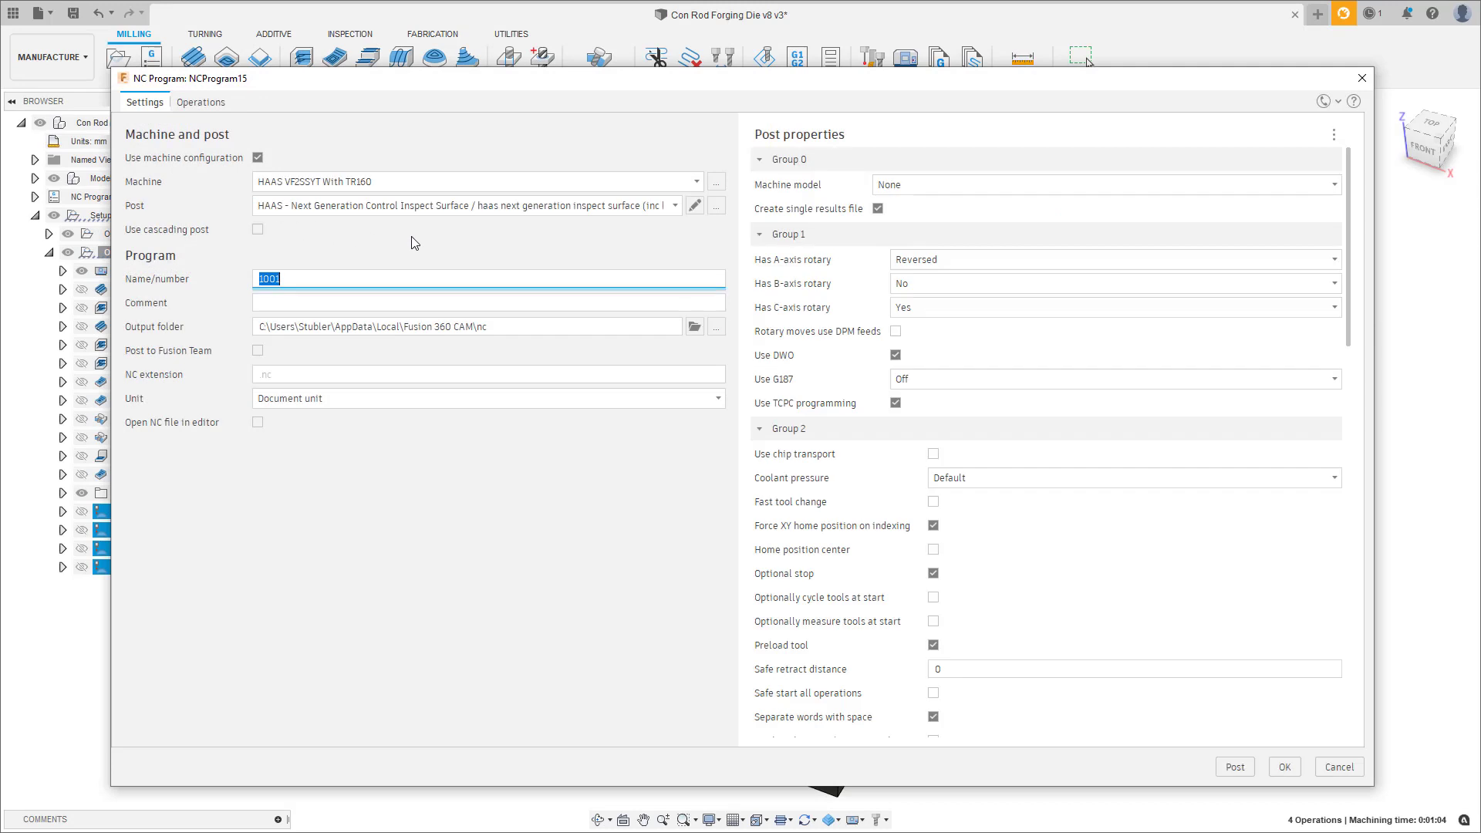
{"action": "scroll", "coordinate": [899, 354], "scroll_direction": "down", "scroll_amount": 20}
{"action": "left_click", "coordinate": [944, 445]}
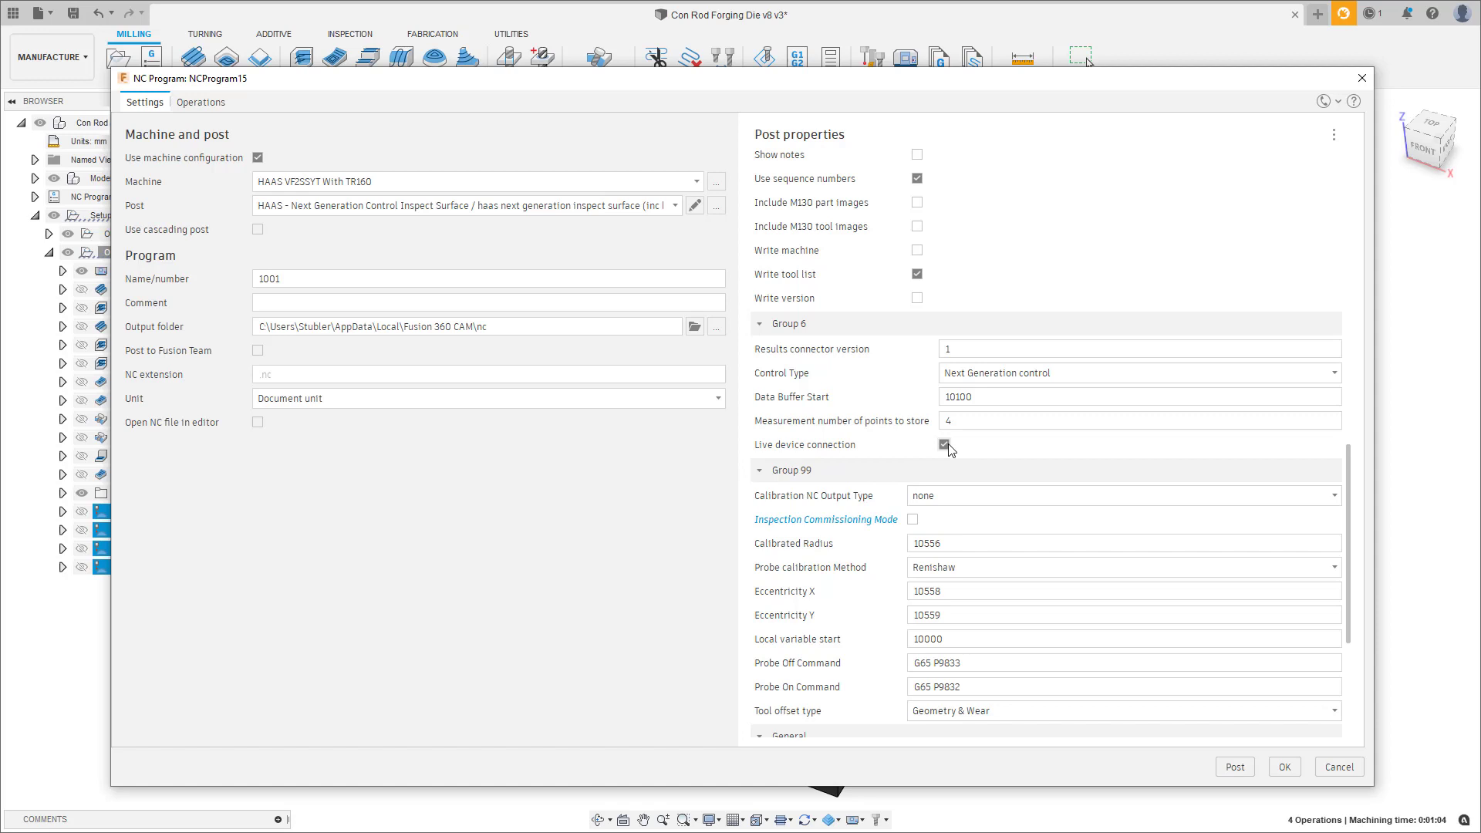
{"action": "left_click", "coordinate": [981, 398]}
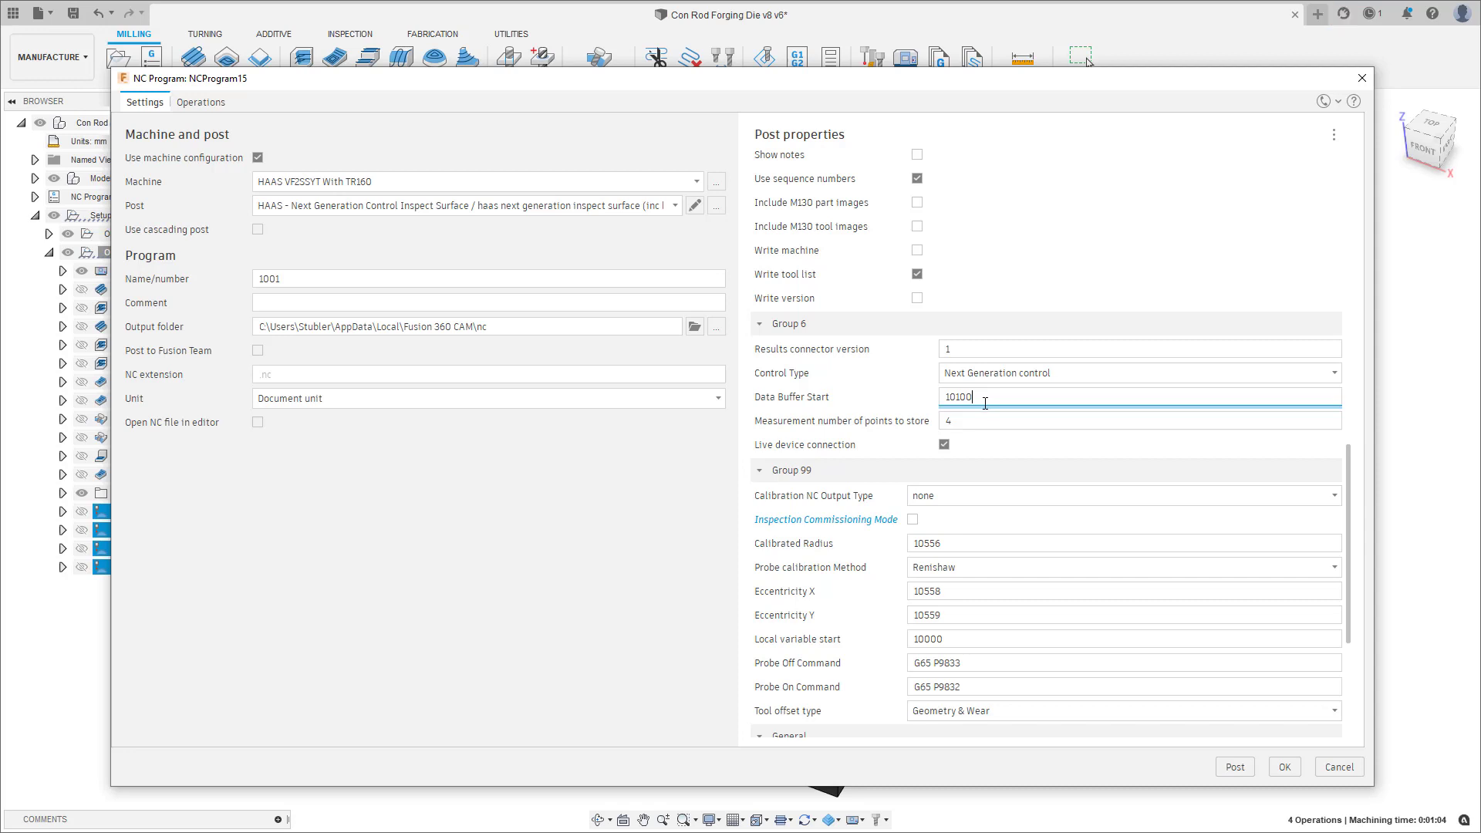
{"action": "key", "text": "Tab"}
{"action": "key", "text": "Tab"}
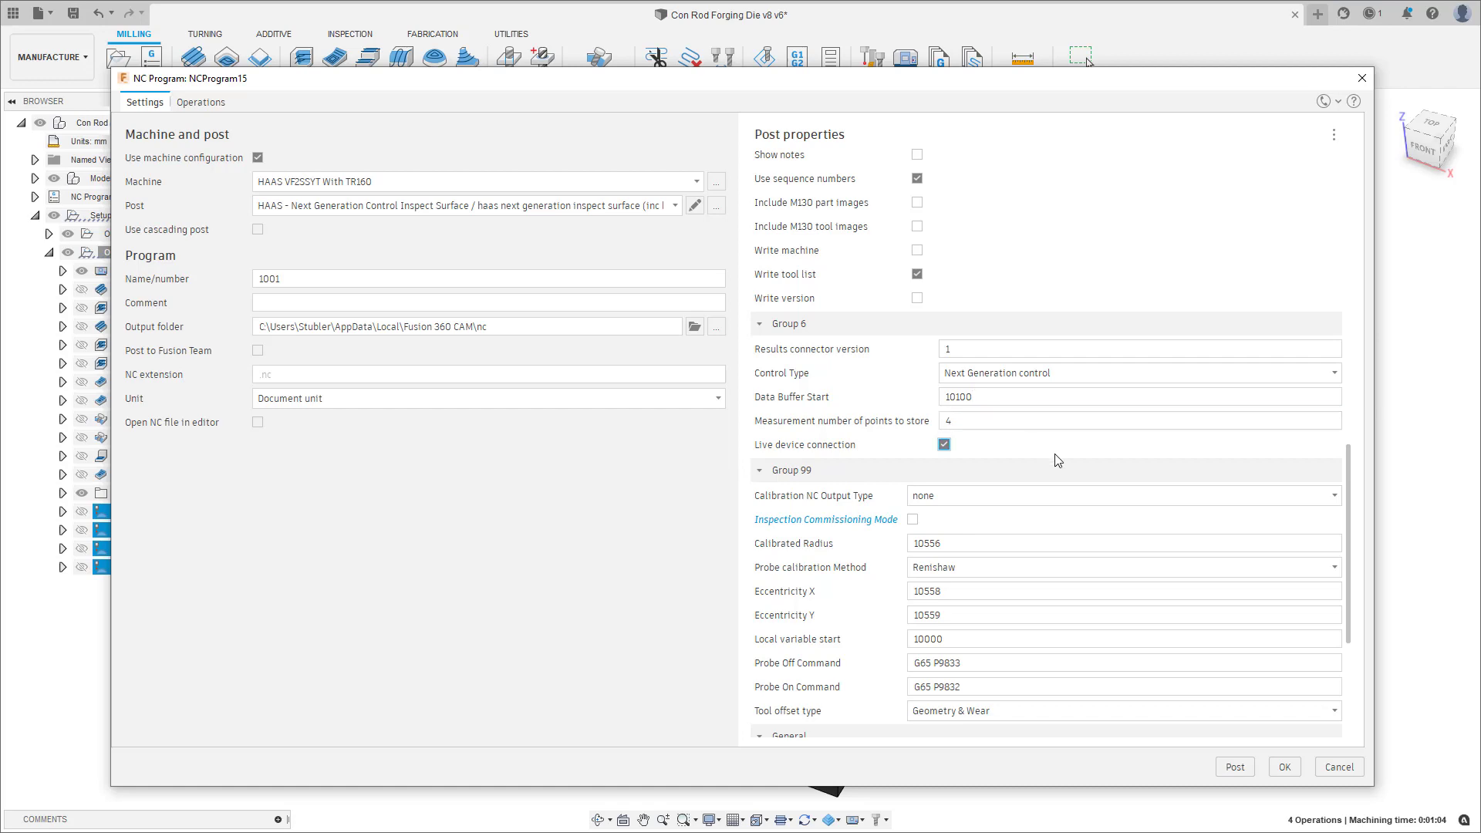
{"action": "left_click", "coordinate": [1240, 771]}
Run the inspection program live on the Haas machine from the INSPECTION tab until it finishes
{"action": "left_click", "coordinate": [351, 35]}
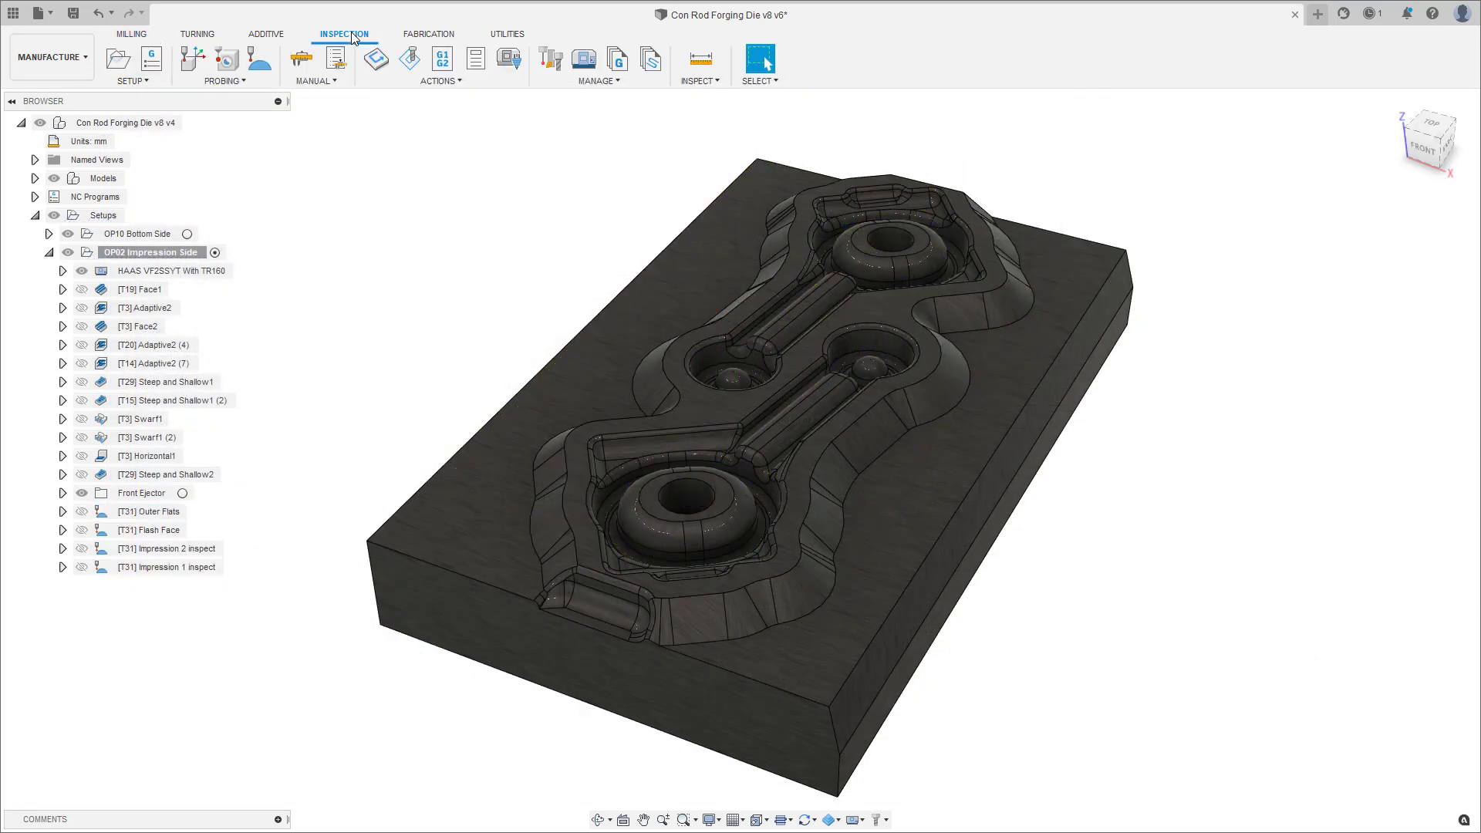
{"action": "left_click", "coordinate": [516, 75]}
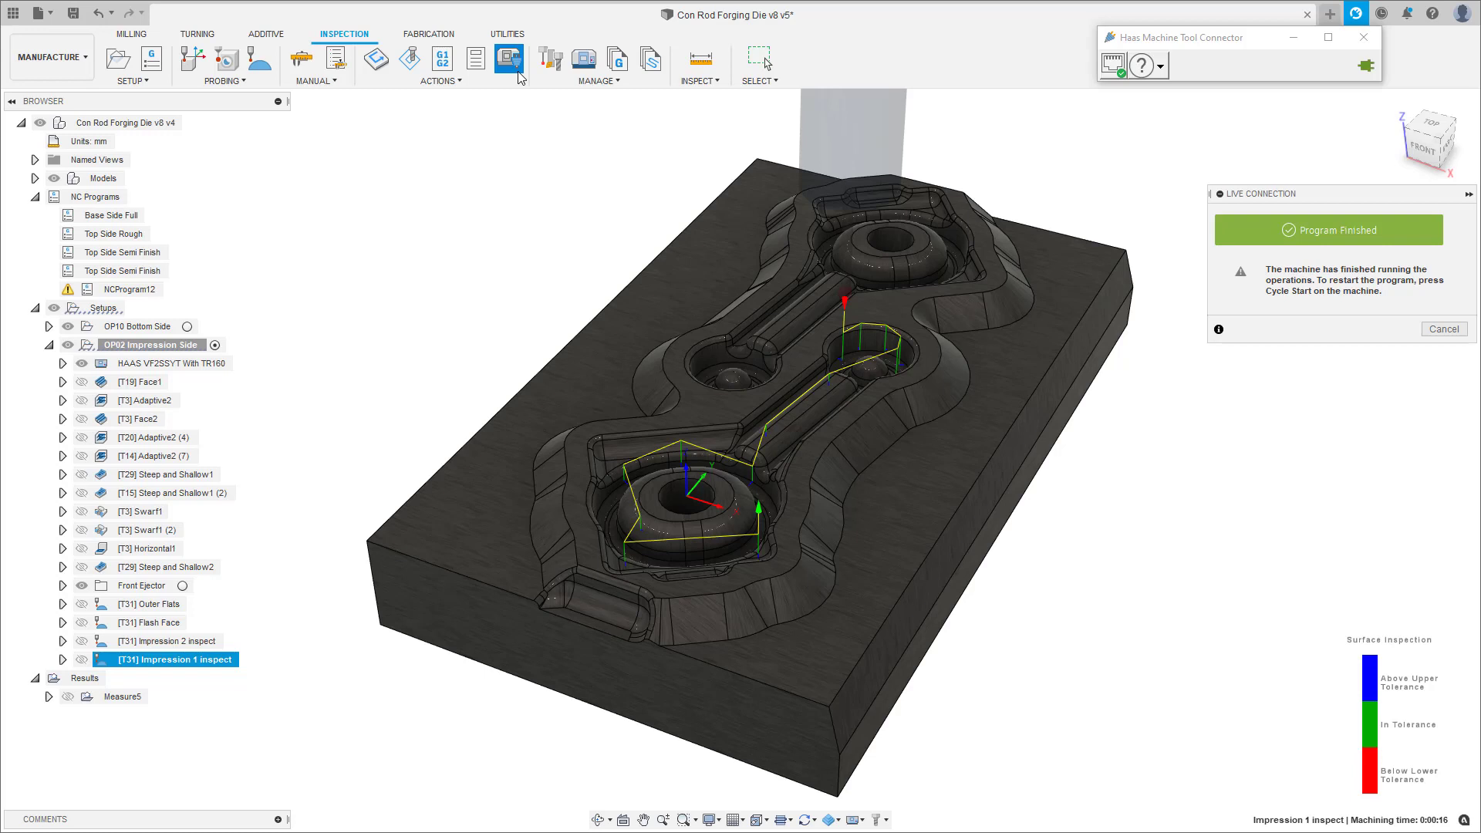
Close the finished live connection and show the Measure5 Inspection Results table of deviations
{"action": "left_click", "coordinate": [1444, 329]}
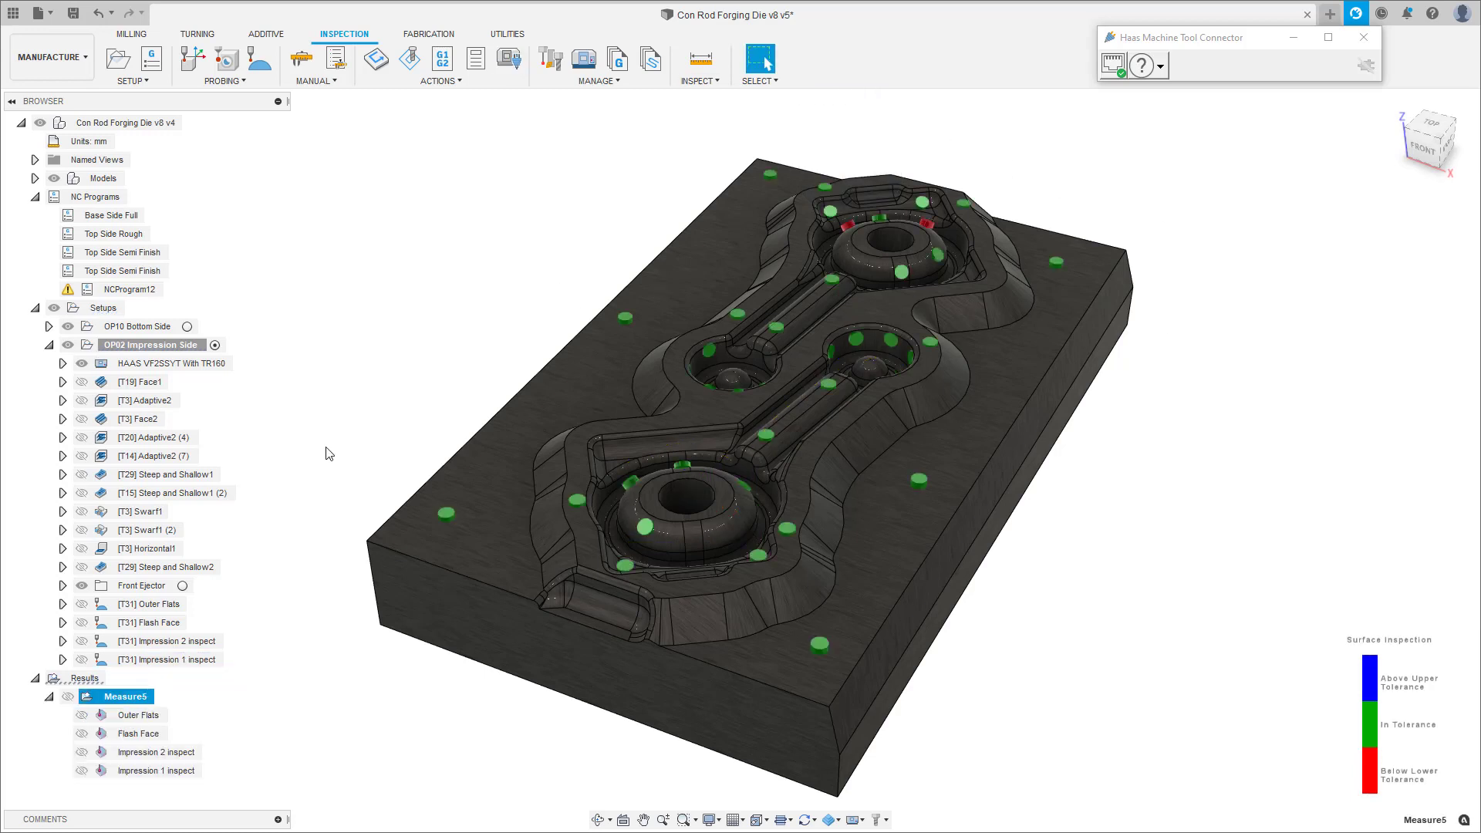
{"action": "right_click", "coordinate": [115, 696]}
{"action": "left_click", "coordinate": [160, 725]}
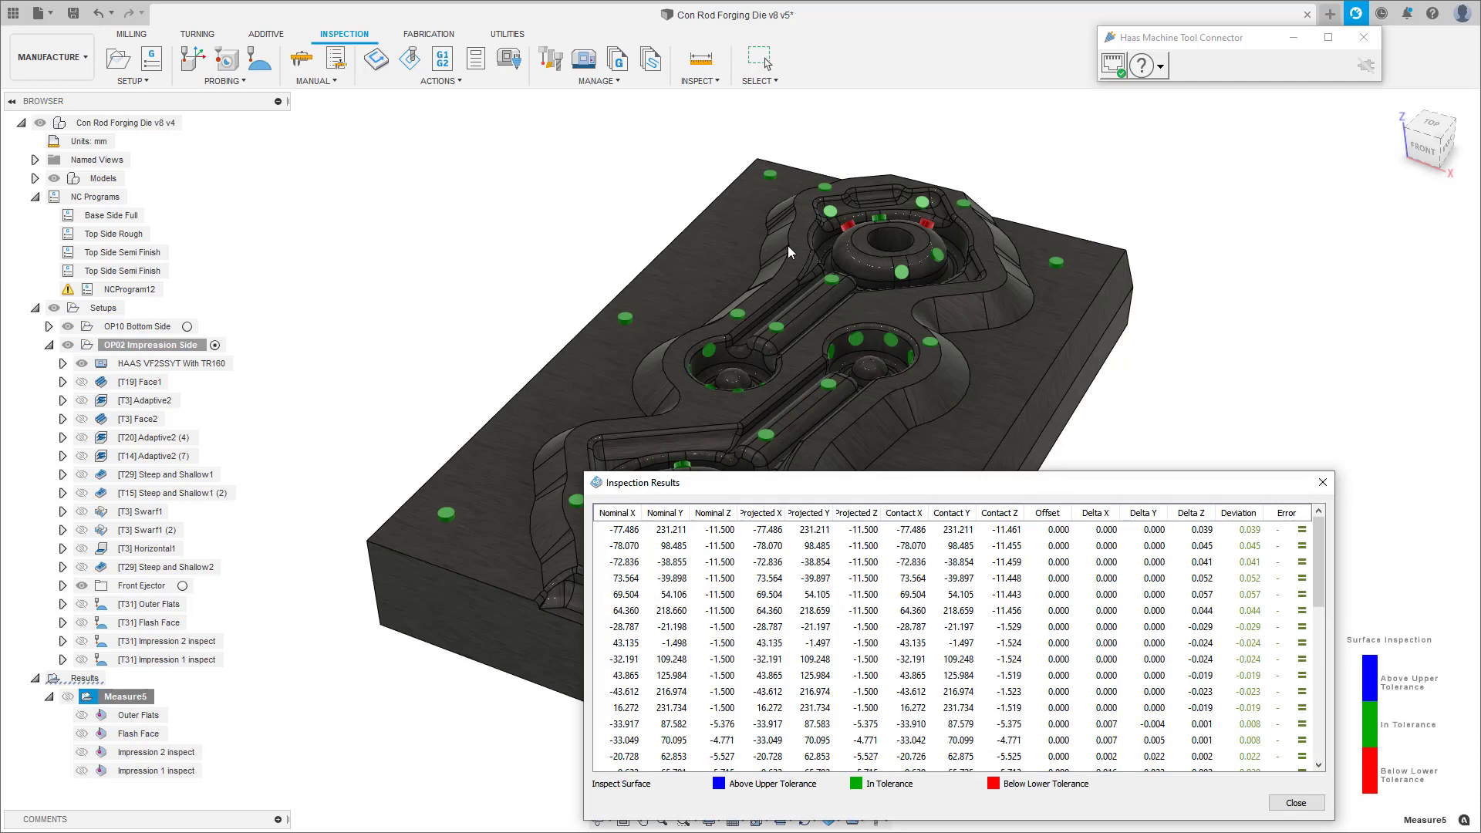
{"action": "scroll", "coordinate": [1070, 513], "scroll_direction": "down", "scroll_amount": 3}
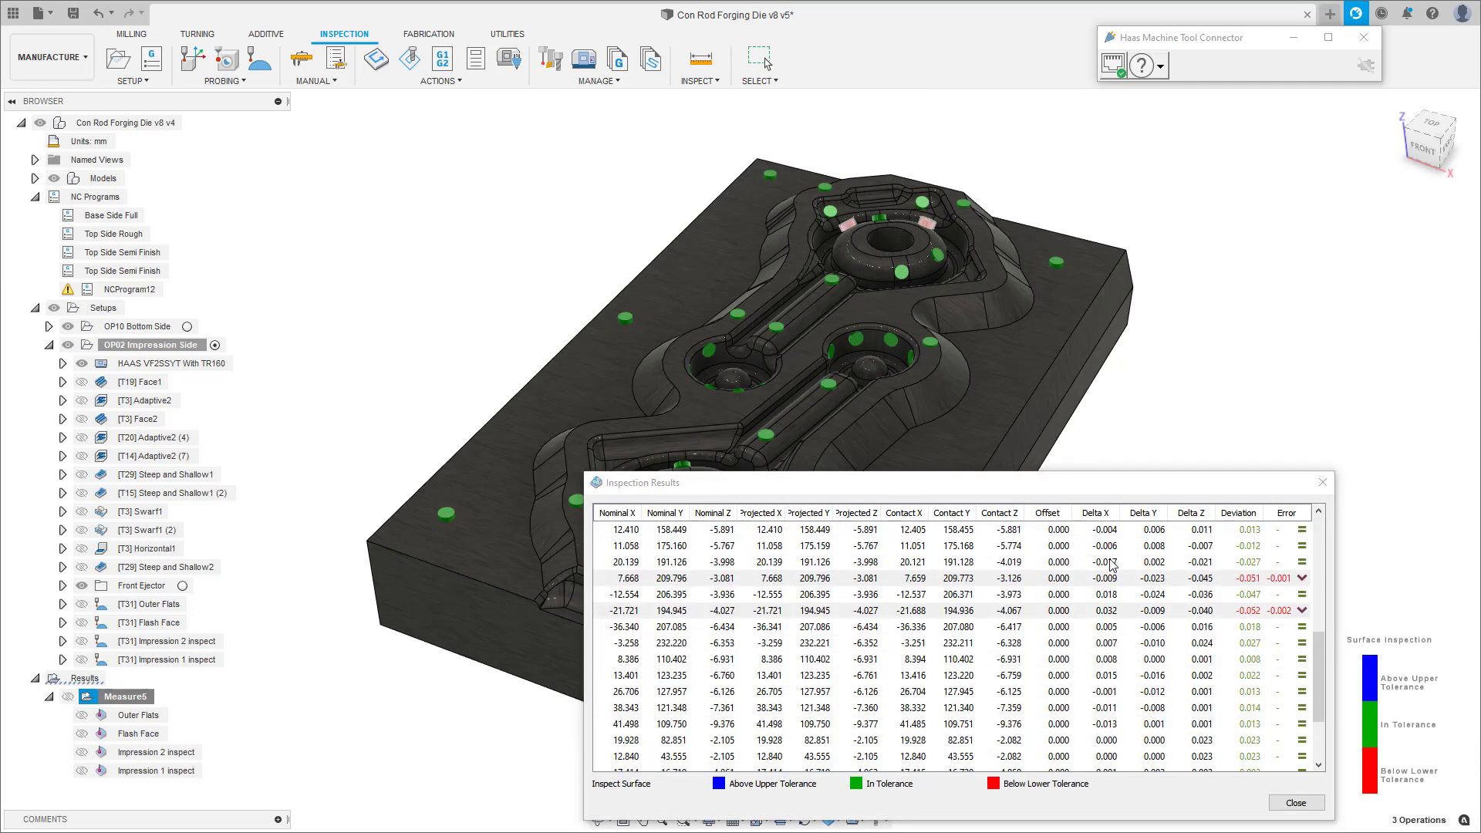